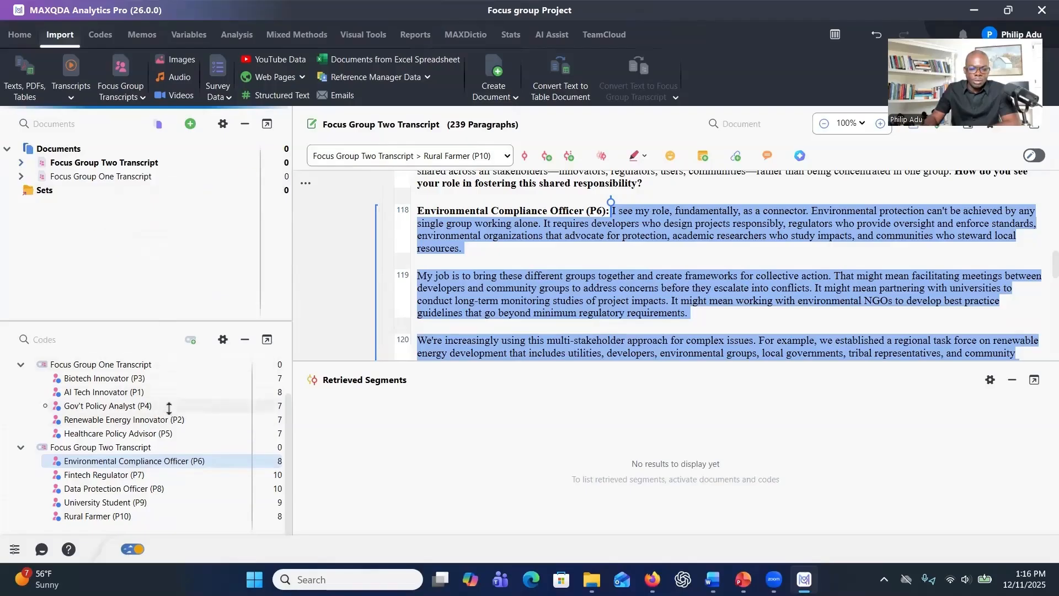
Collapse the speaker codes of both focus group transcripts and expand only those under Focus Group One Transcript.
{"action": "left_click", "coordinate": [20, 364]}
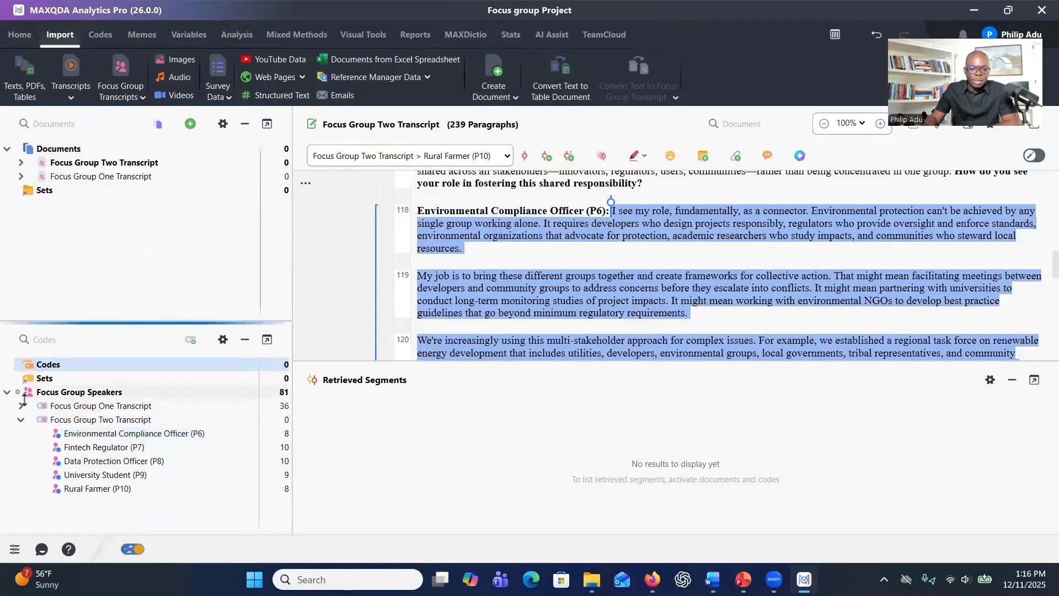
{"action": "left_click", "coordinate": [20, 419]}
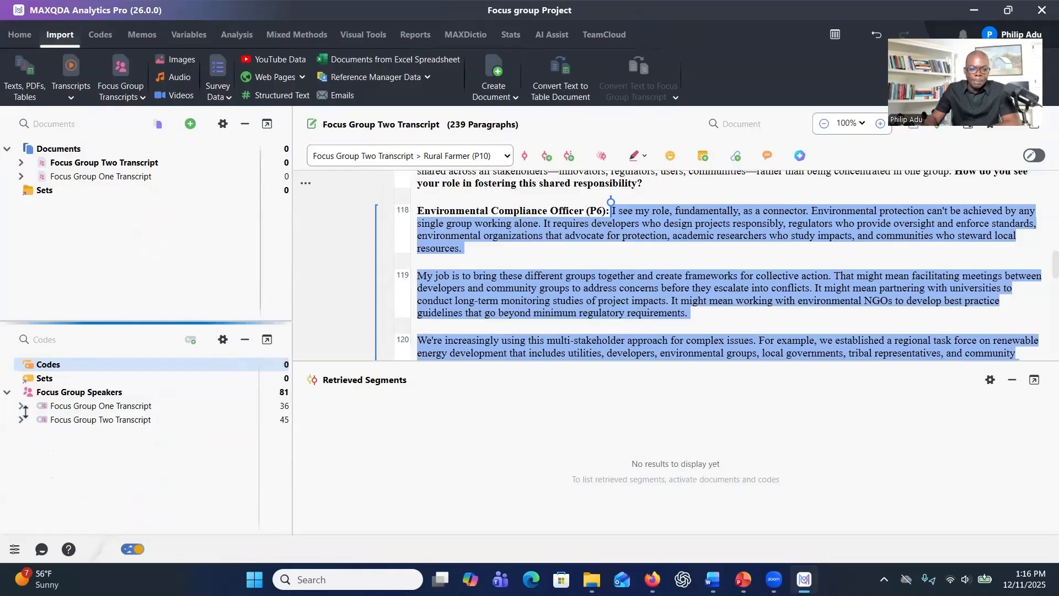
{"action": "left_click", "coordinate": [22, 406]}
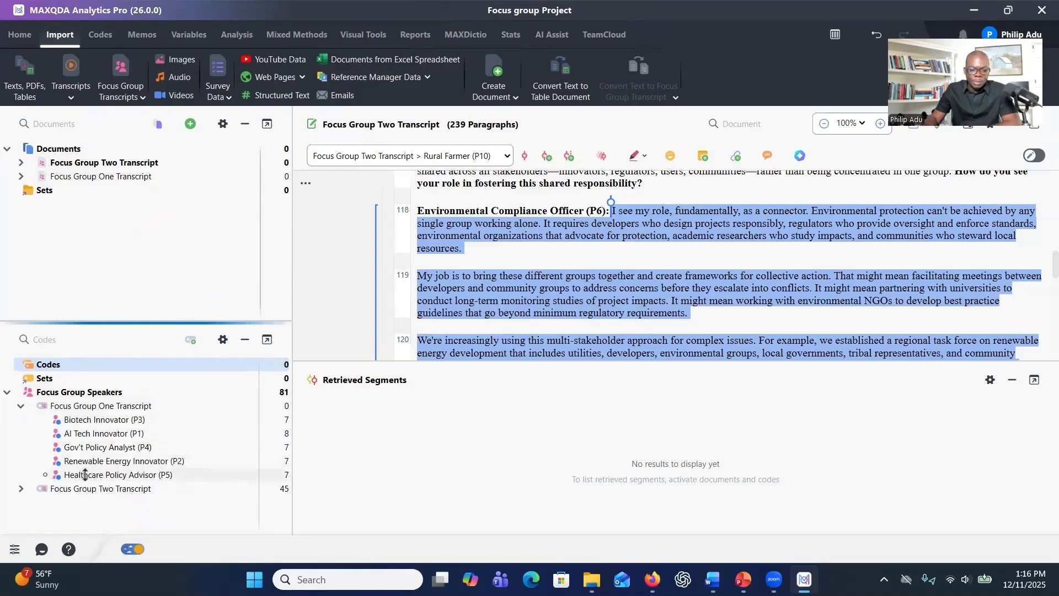
{"action": "left_click", "coordinate": [21, 406]}
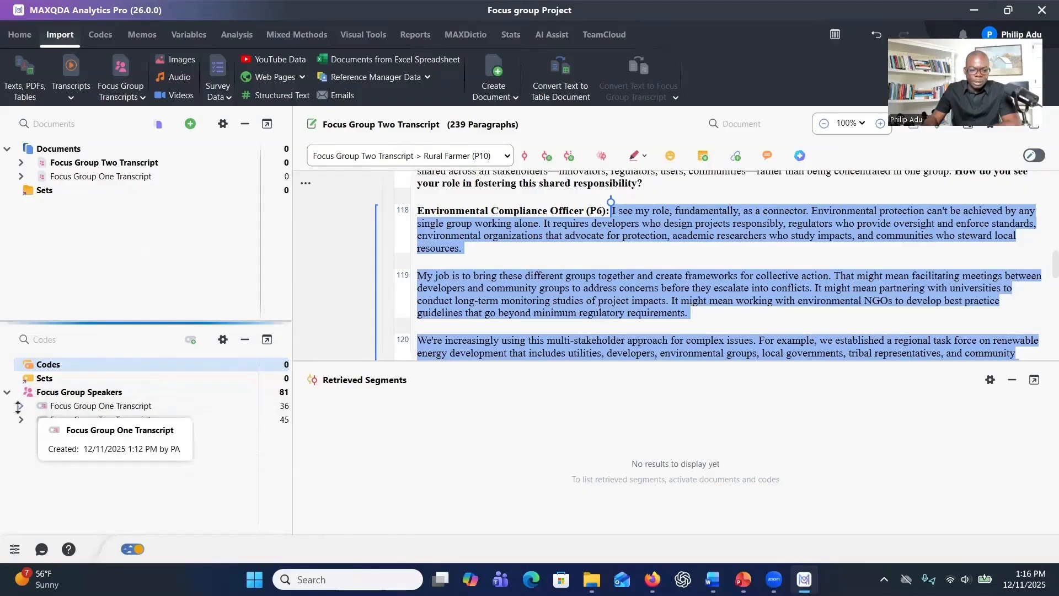
{"action": "left_click", "coordinate": [19, 406]}
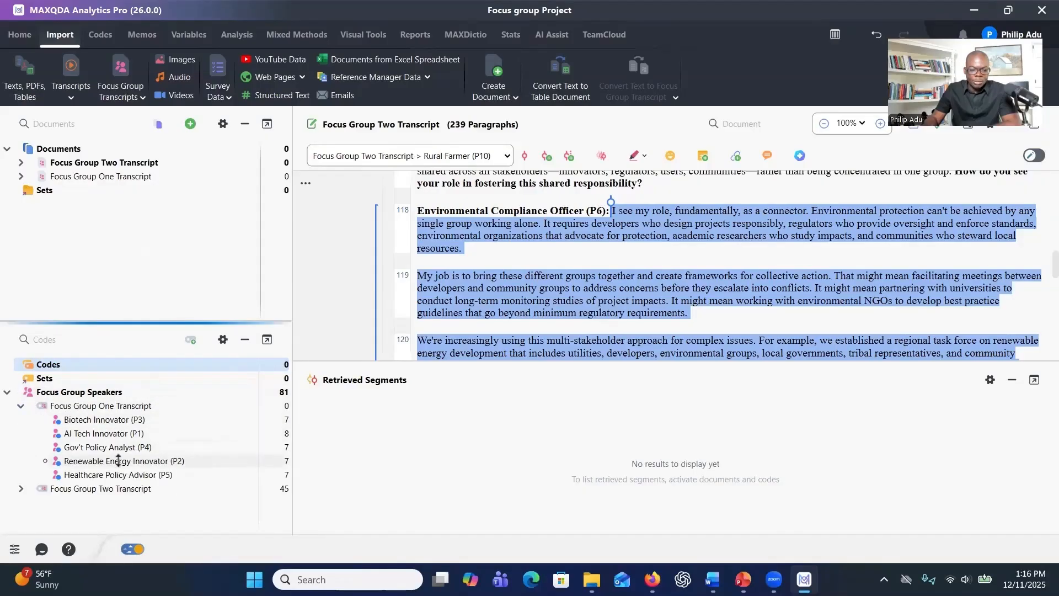
View several coded segments of the Biotech Innovator (P3) speaker code and close the overview.
{"action": "double_click", "coordinate": [105, 421]}
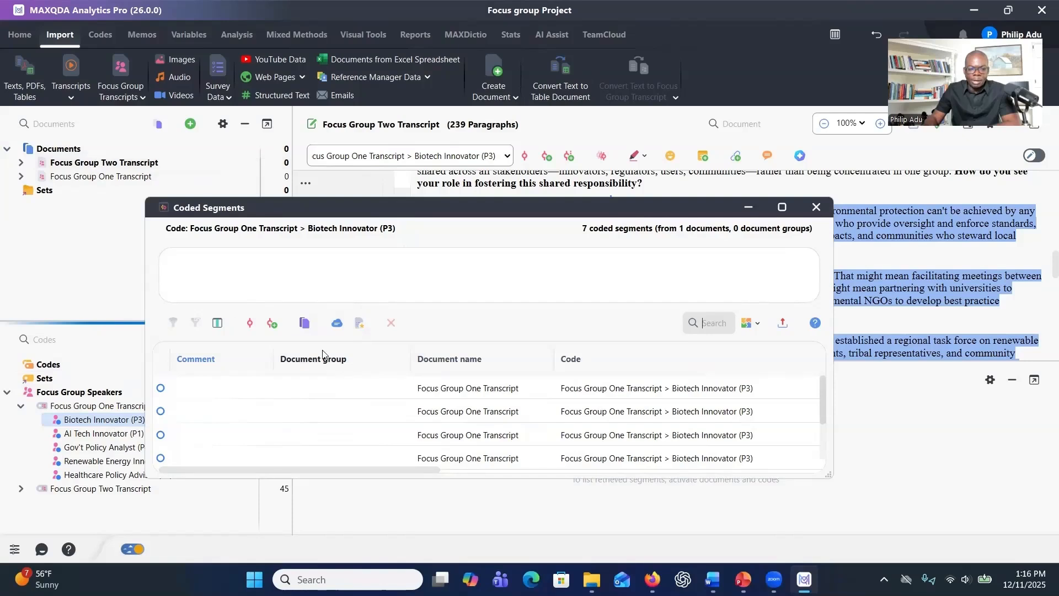
{"action": "left_click", "coordinate": [529, 397]}
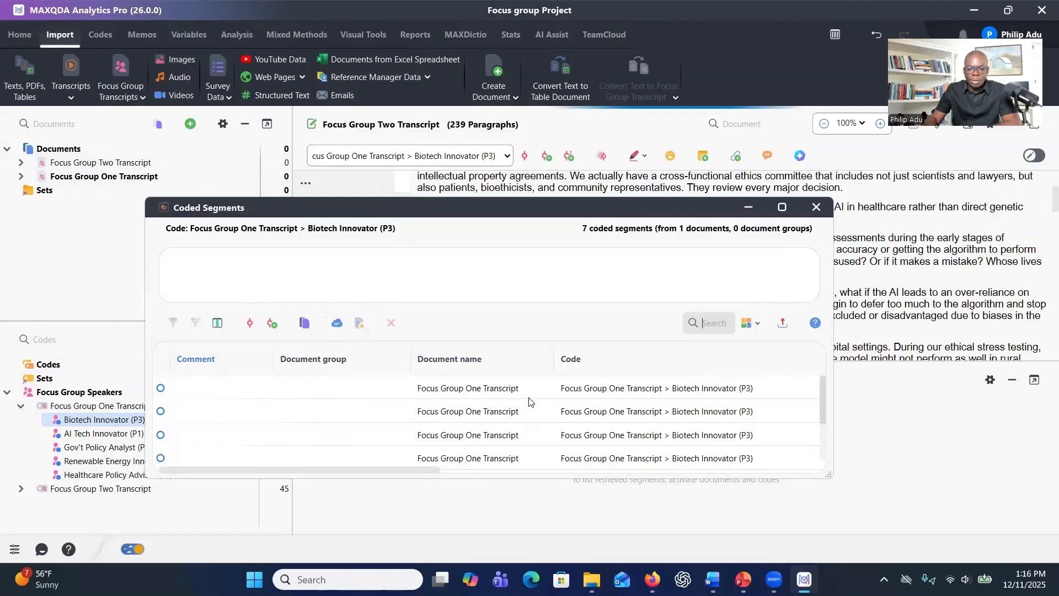
{"action": "left_click", "coordinate": [479, 412]}
{"action": "left_click", "coordinate": [460, 439]}
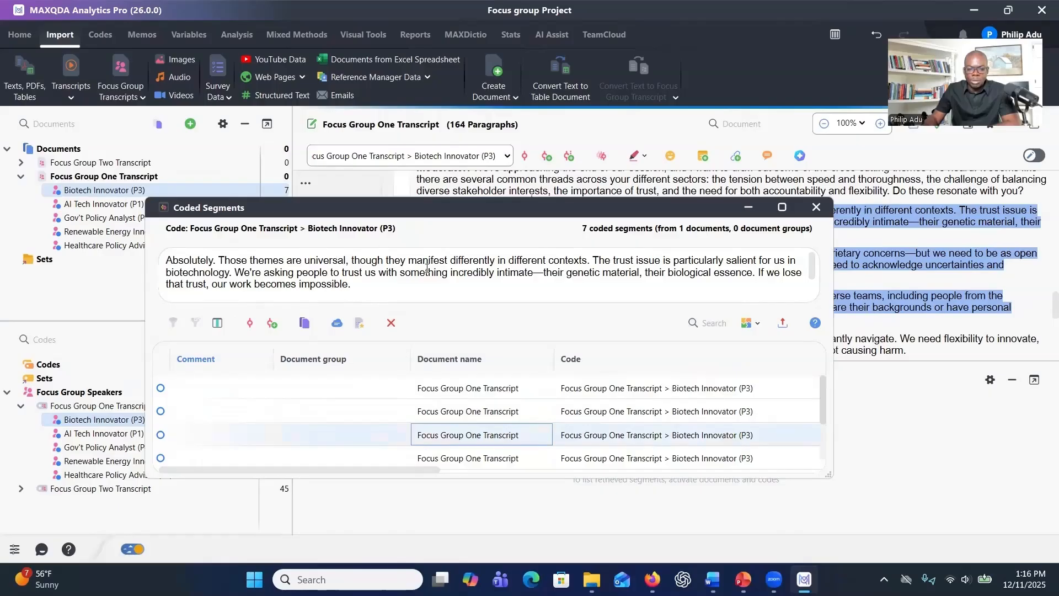
{"action": "left_click", "coordinate": [817, 207]}
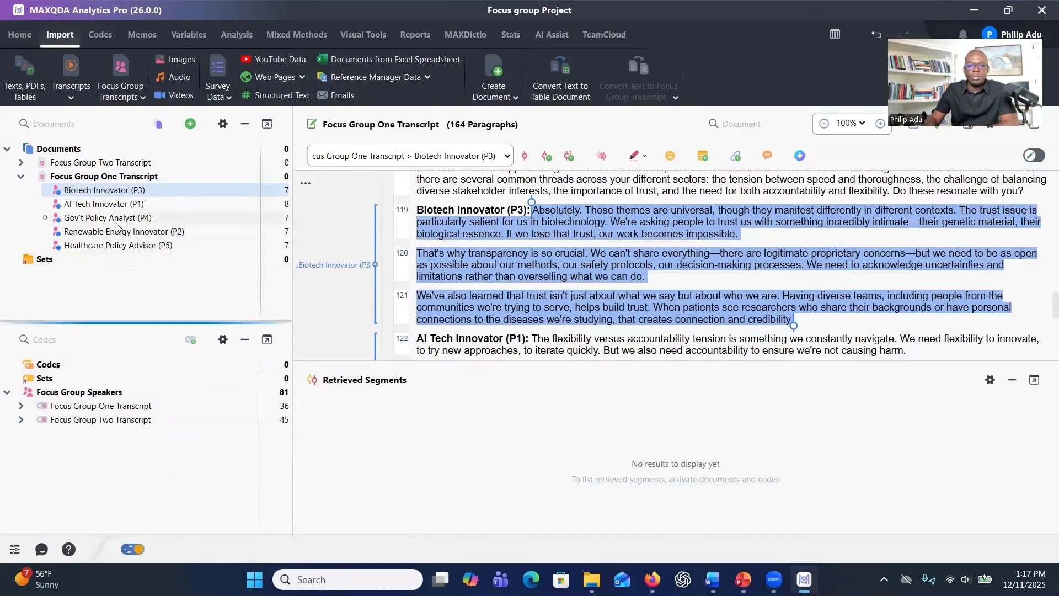
Open the list of speaker variables and check the participant demographics table in the Word document before returning to MAXQDA.
{"action": "left_click", "coordinate": [192, 35]}
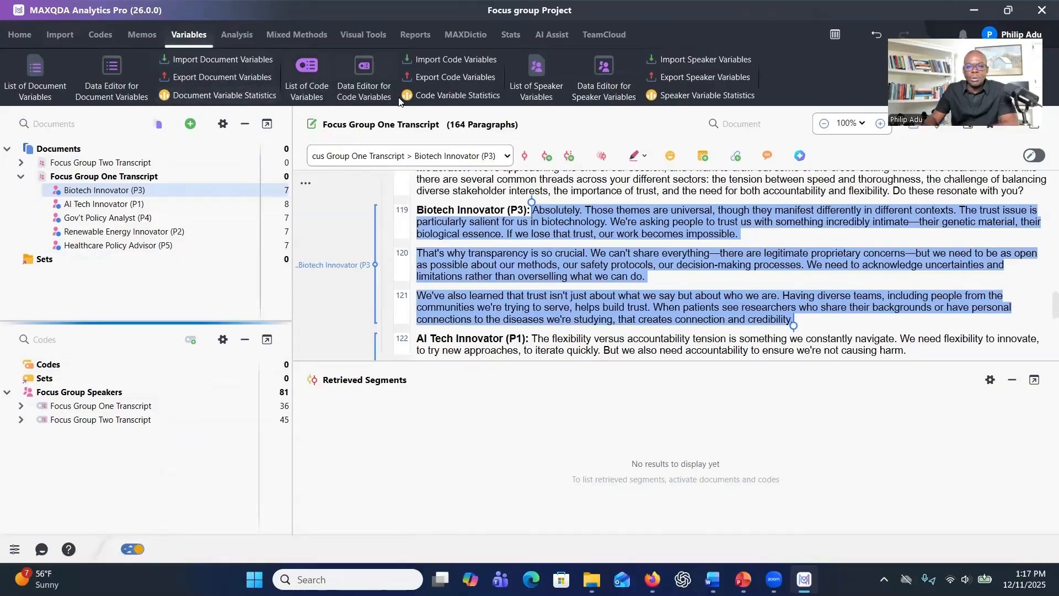
{"action": "left_click", "coordinate": [537, 90]}
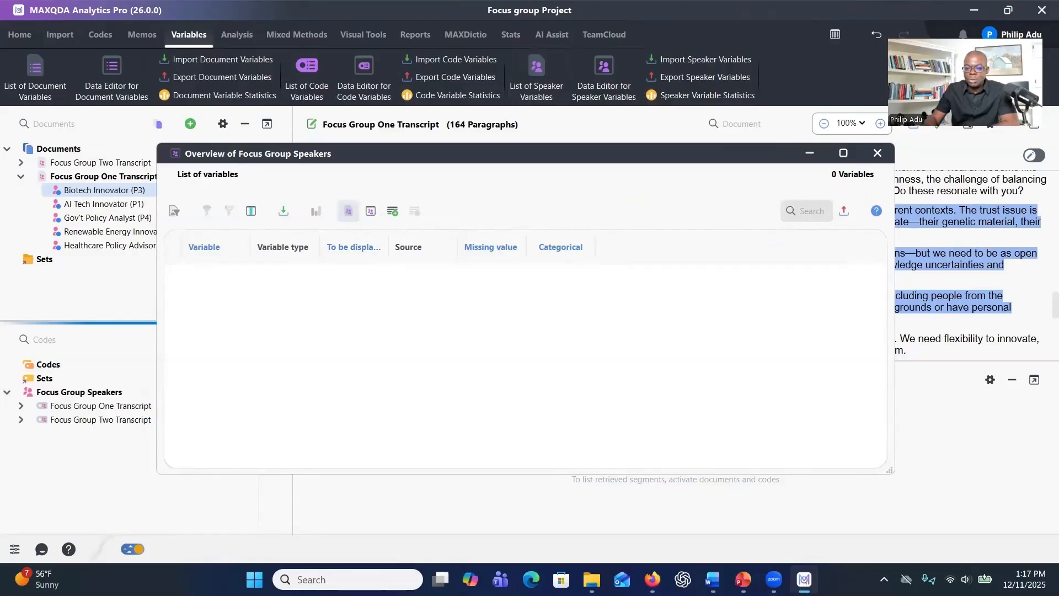
{"action": "mouse_move", "coordinate": [713, 580]}
{"action": "left_click", "coordinate": [638, 510]}
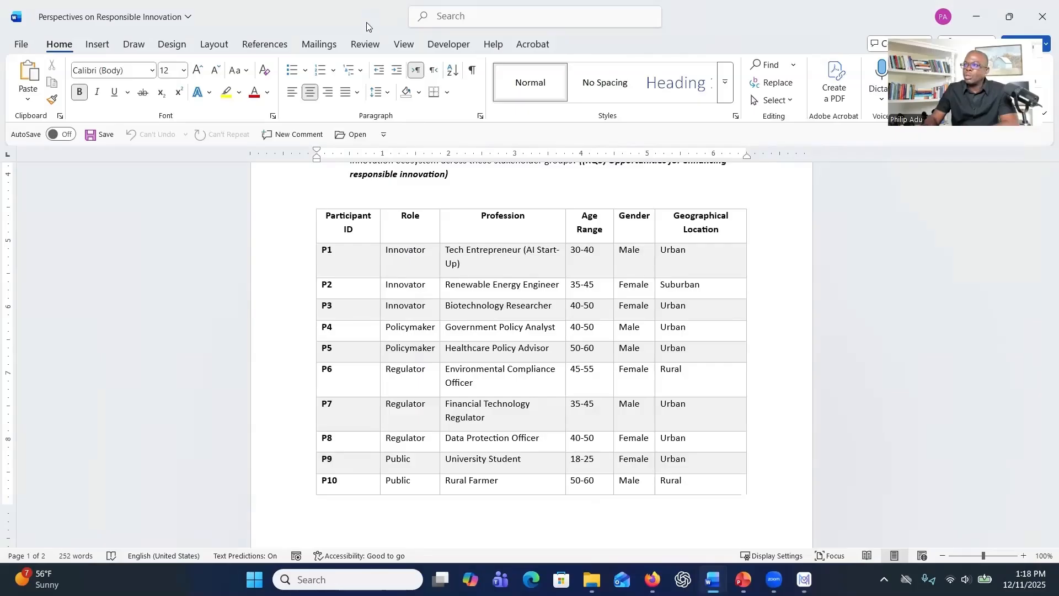
{"action": "left_click", "coordinate": [977, 17]}
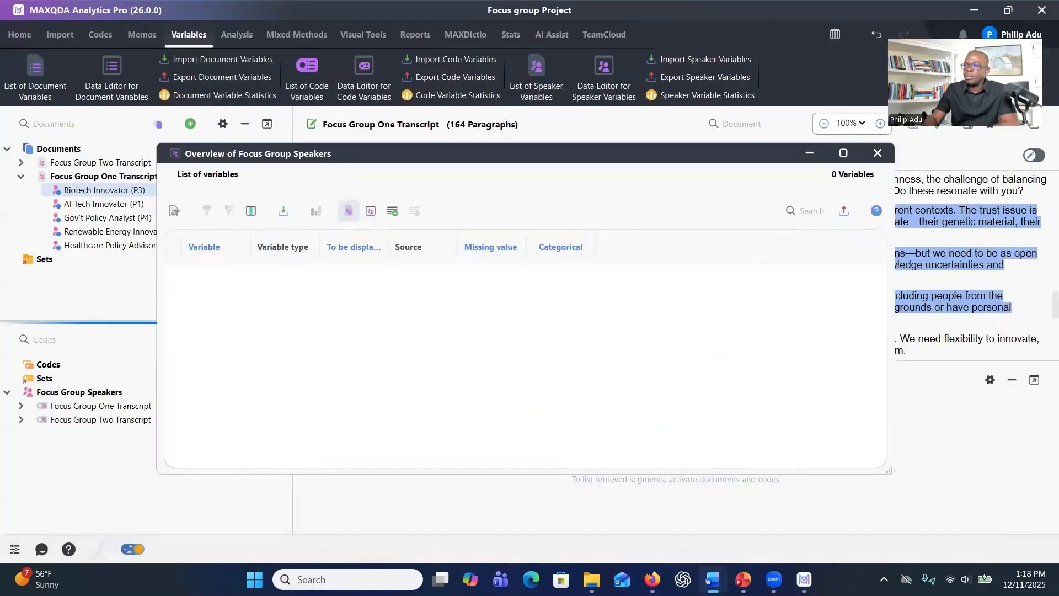
Add a new speaker variable named Role with the type Text.
{"action": "left_click", "coordinate": [398, 214]}
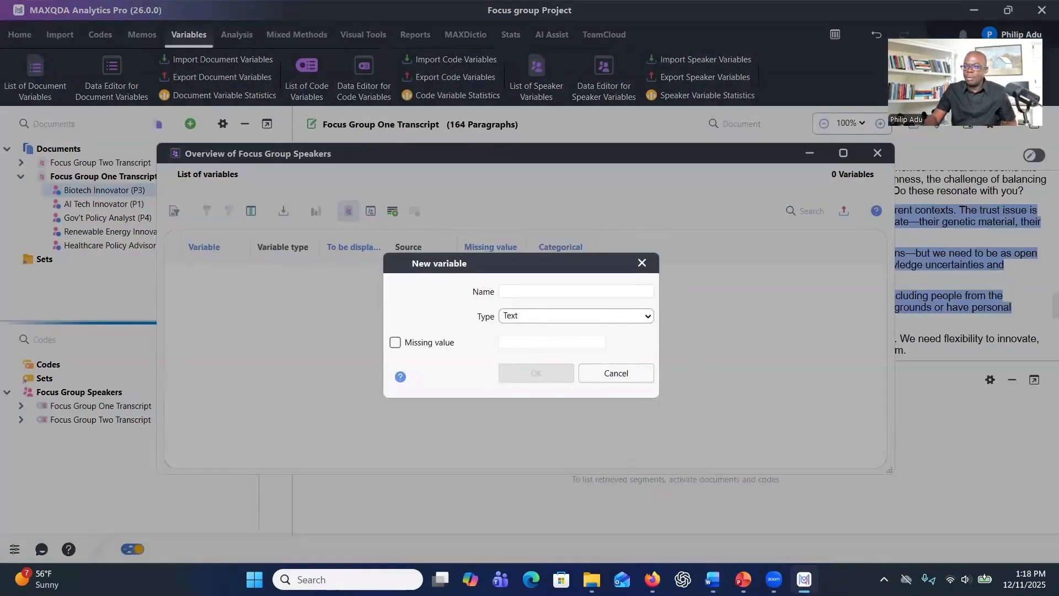
{"action": "left_click", "coordinate": [556, 290]}
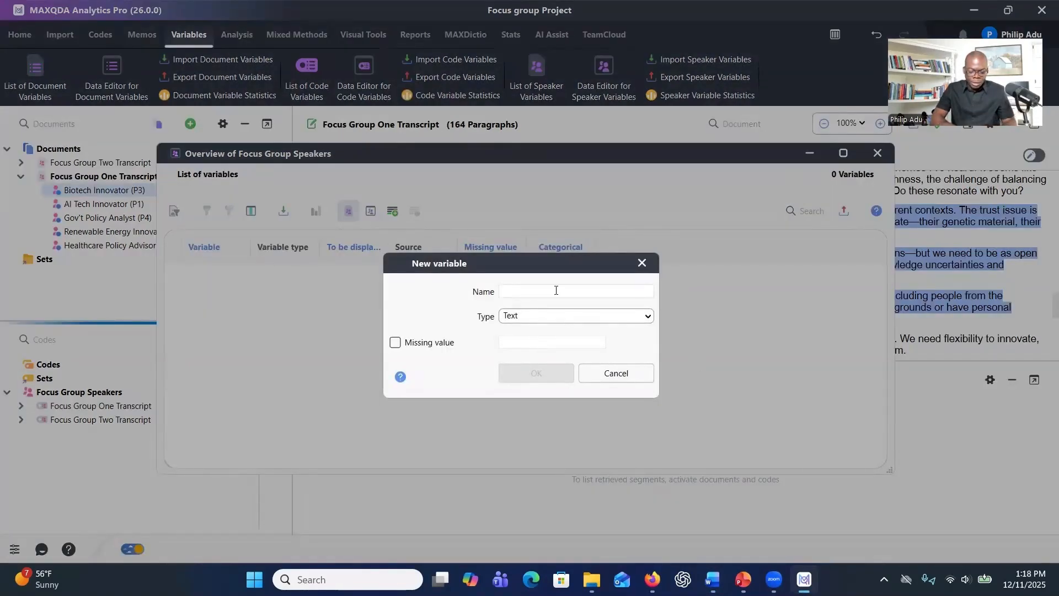
{"action": "type", "text": "Role"}
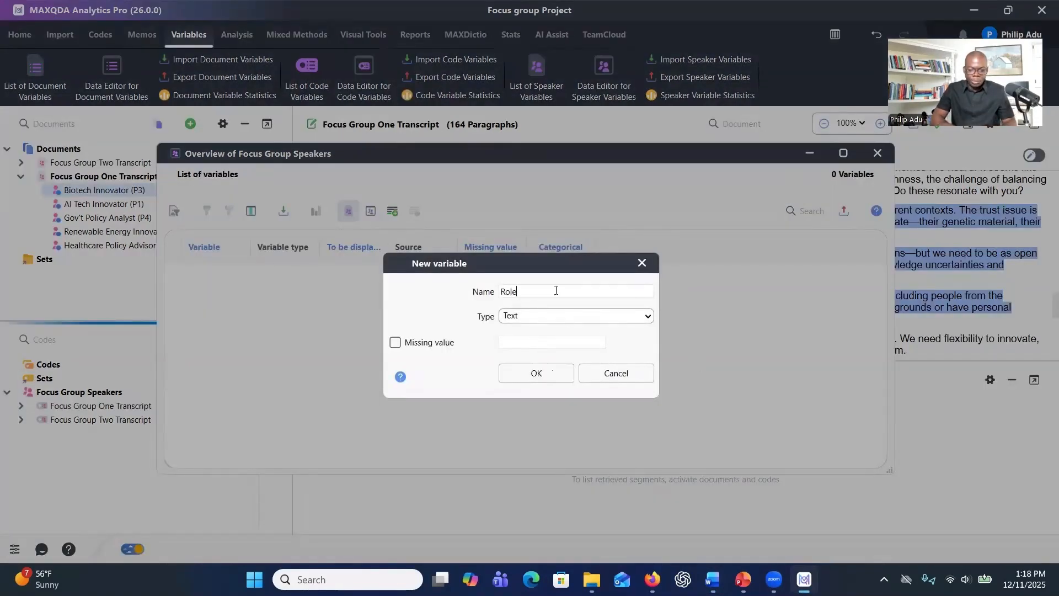
{"action": "left_click", "coordinate": [582, 317]}
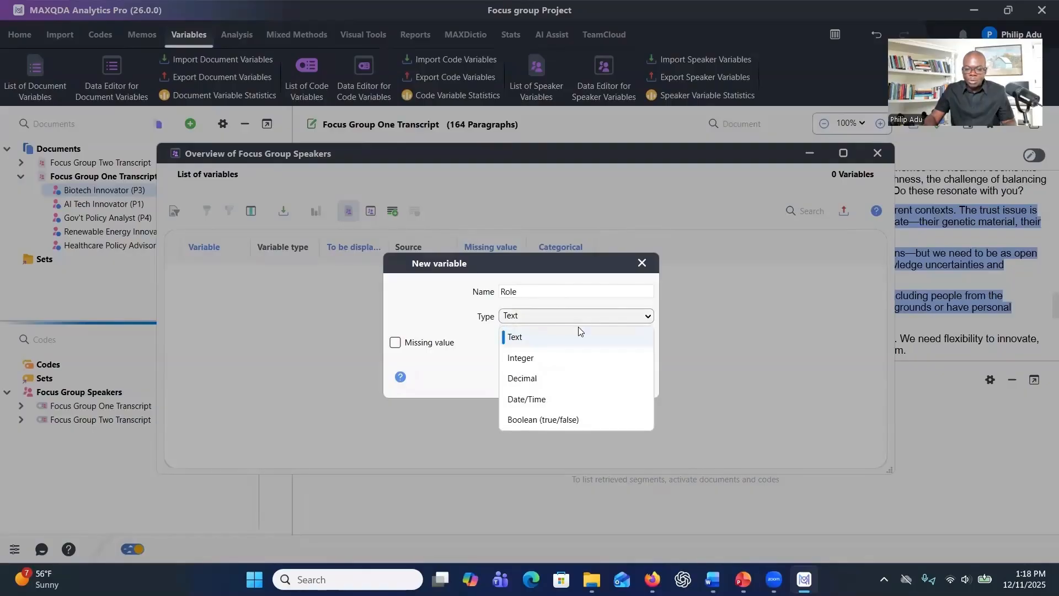
{"action": "left_click", "coordinate": [579, 330]}
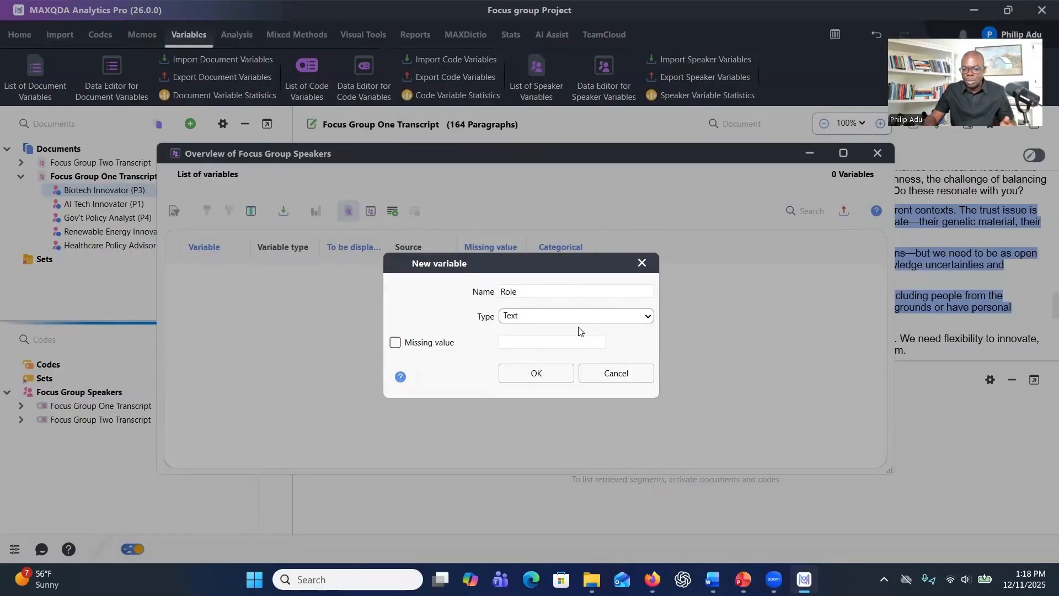
{"action": "left_click", "coordinate": [530, 372]}
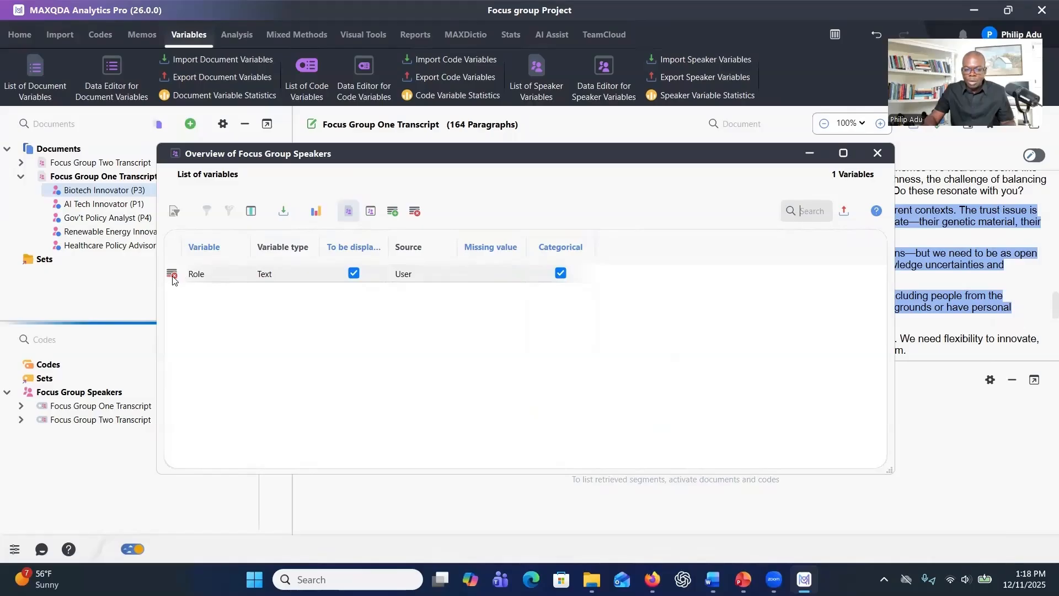
{"action": "left_click", "coordinate": [171, 274]}
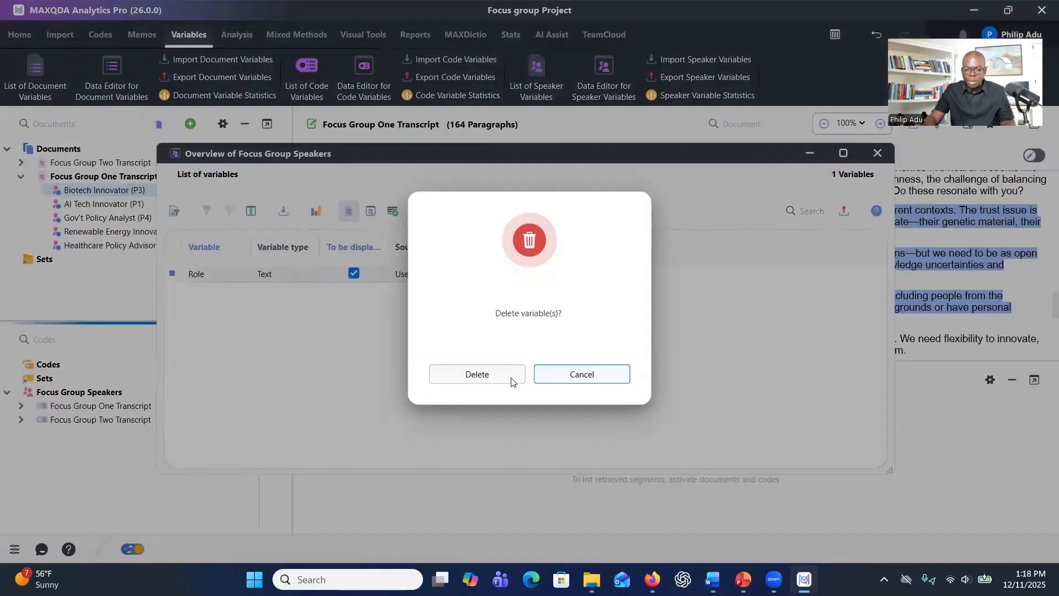
{"action": "left_click", "coordinate": [549, 374]}
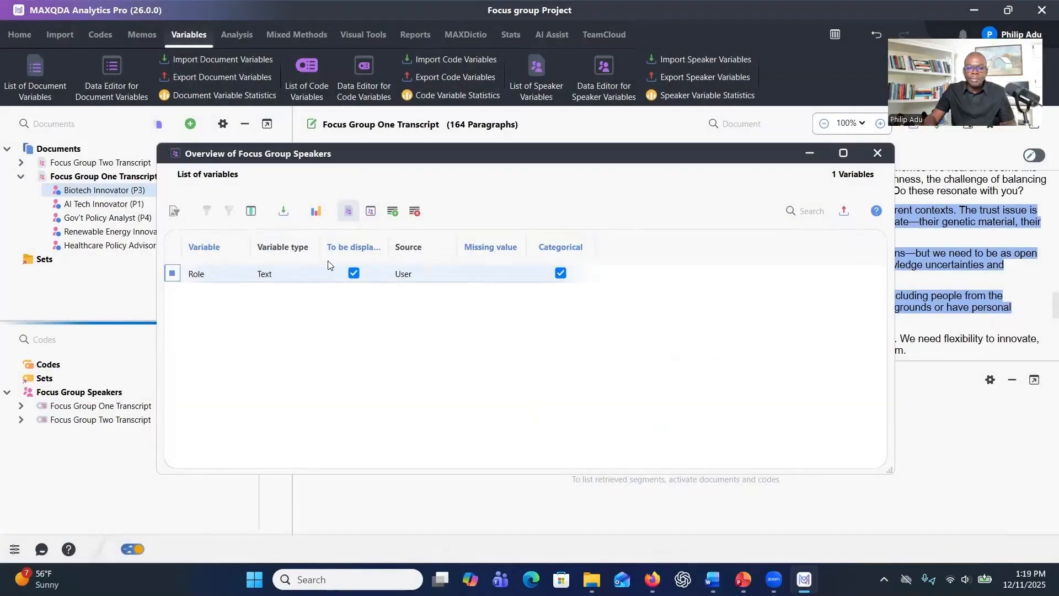
Add a new Text speaker variable named Profession.
{"action": "left_click", "coordinate": [391, 215]}
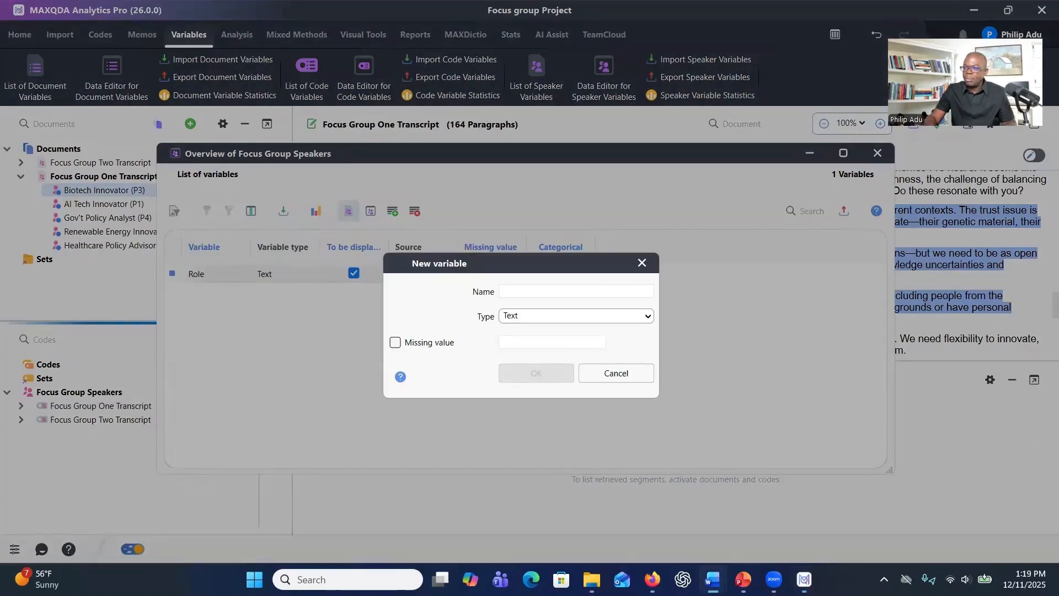
{"action": "left_click", "coordinate": [530, 291]}
{"action": "type", "text": "Profession"}
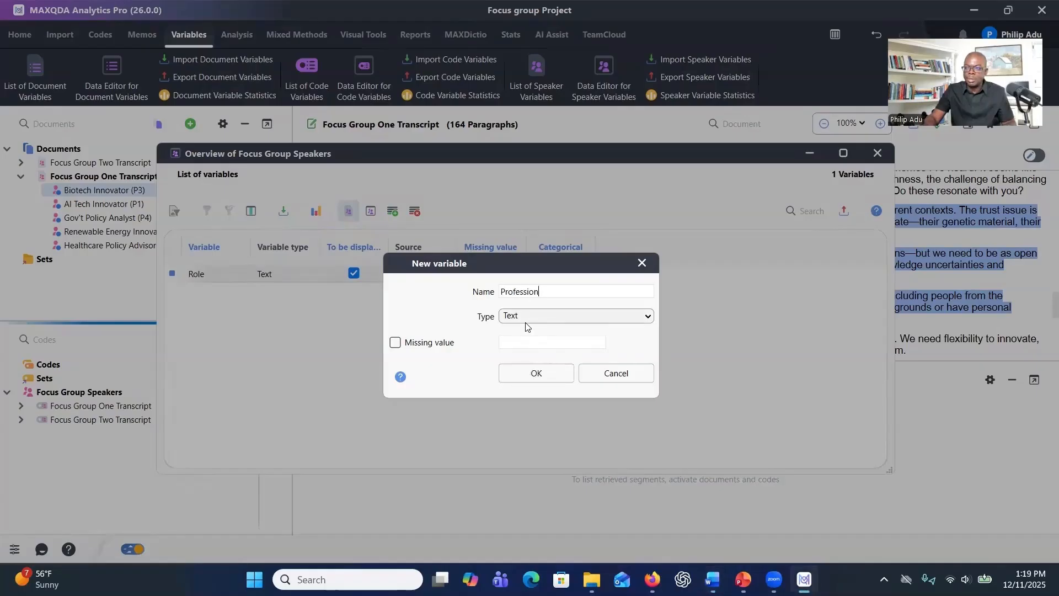
{"action": "left_click", "coordinate": [536, 374]}
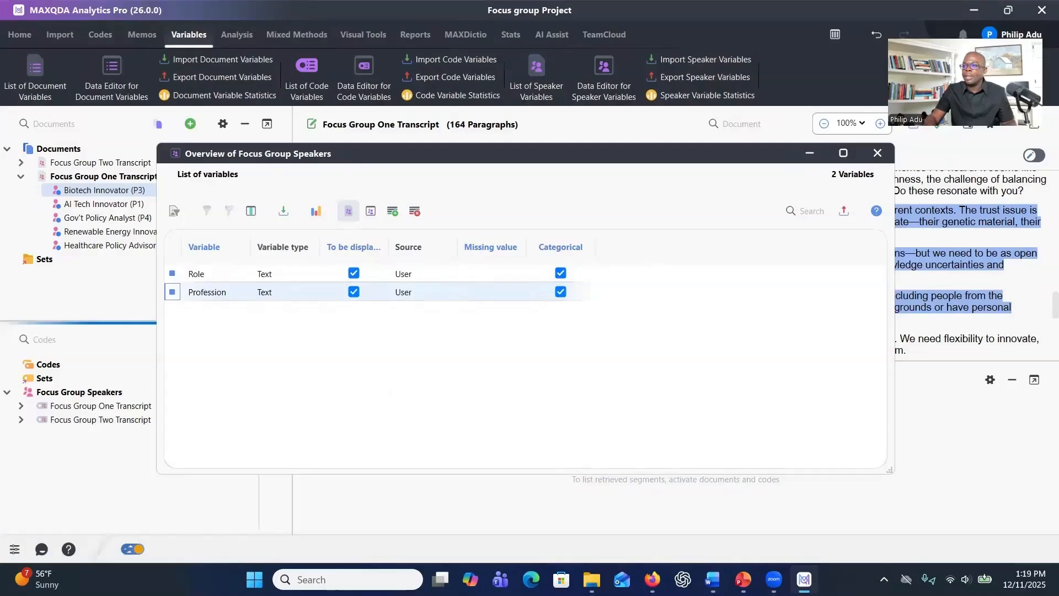
Add a new Text speaker variable named Age Range.
{"action": "key", "text": "alt+Tab"}
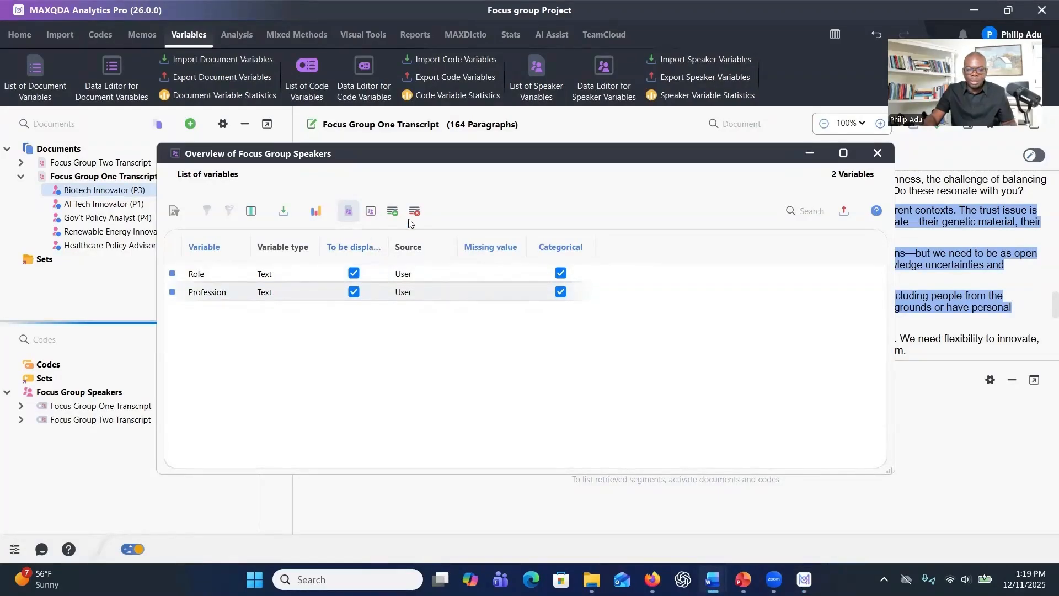
{"action": "left_click", "coordinate": [395, 211]}
{"action": "left_click", "coordinate": [396, 211]}
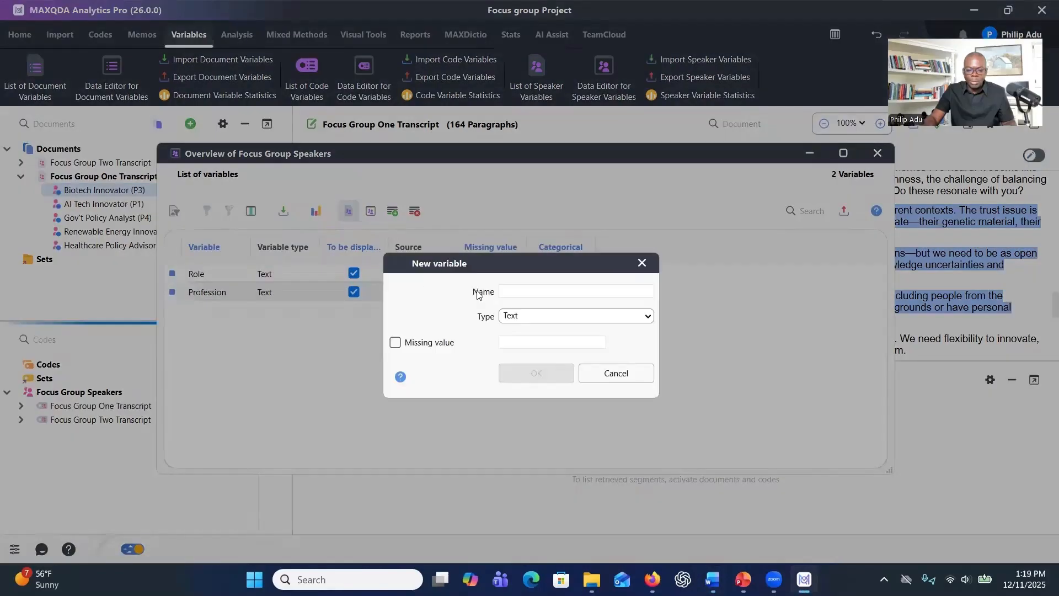
{"action": "type", "text": "Age Range"}
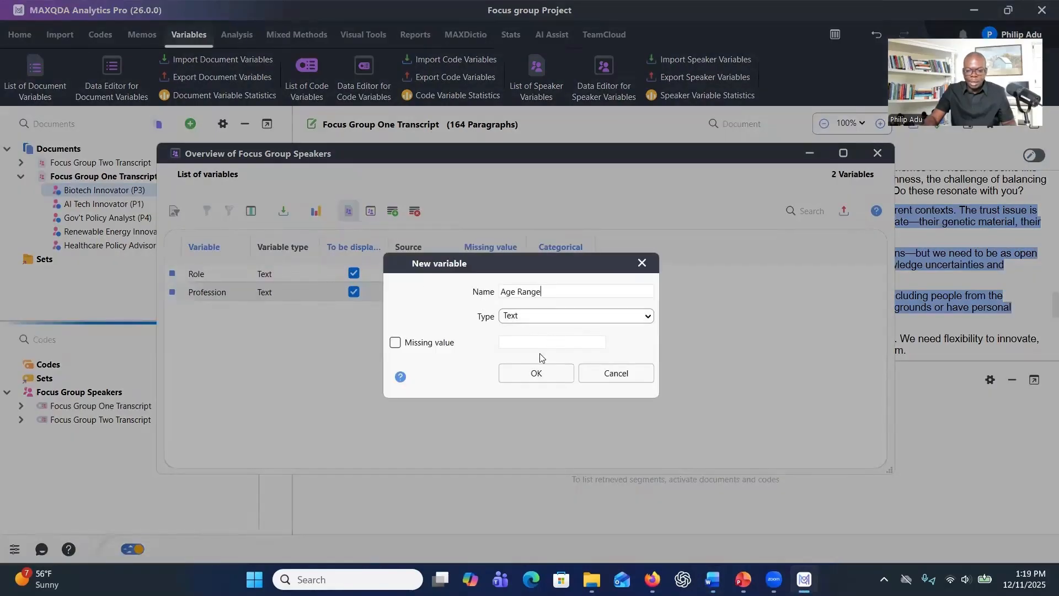
{"action": "left_click", "coordinate": [536, 373]}
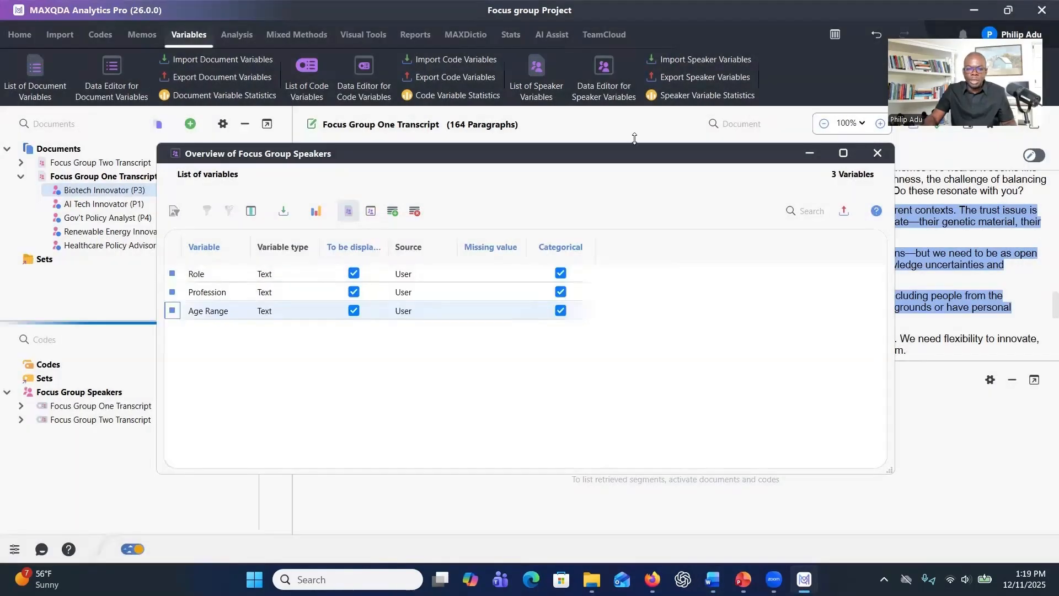
Add a new Text speaker variable named Gender.
{"action": "left_click", "coordinate": [393, 211]}
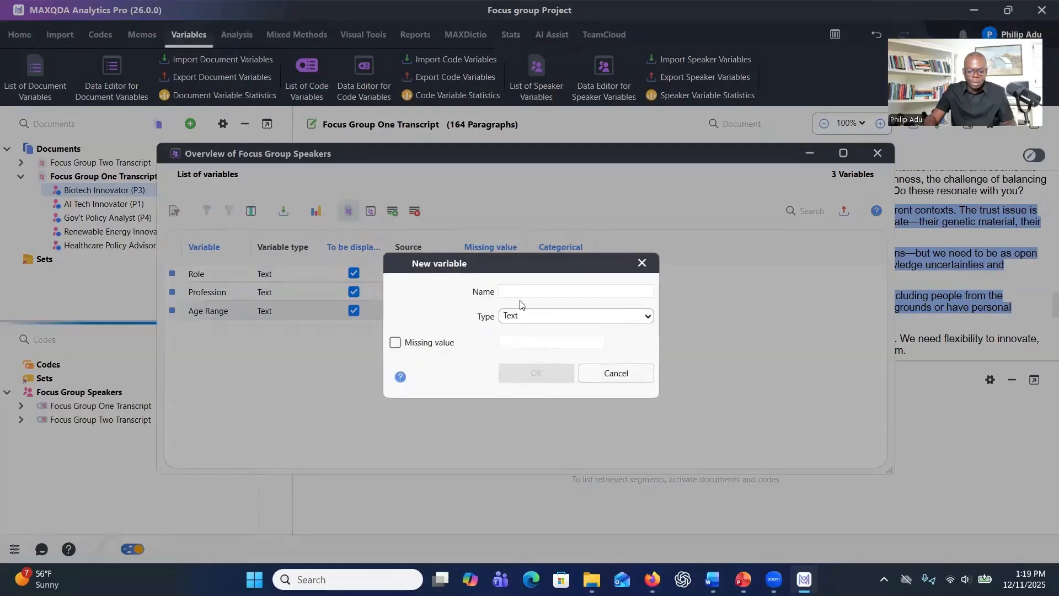
{"action": "type", "text": "Gender"}
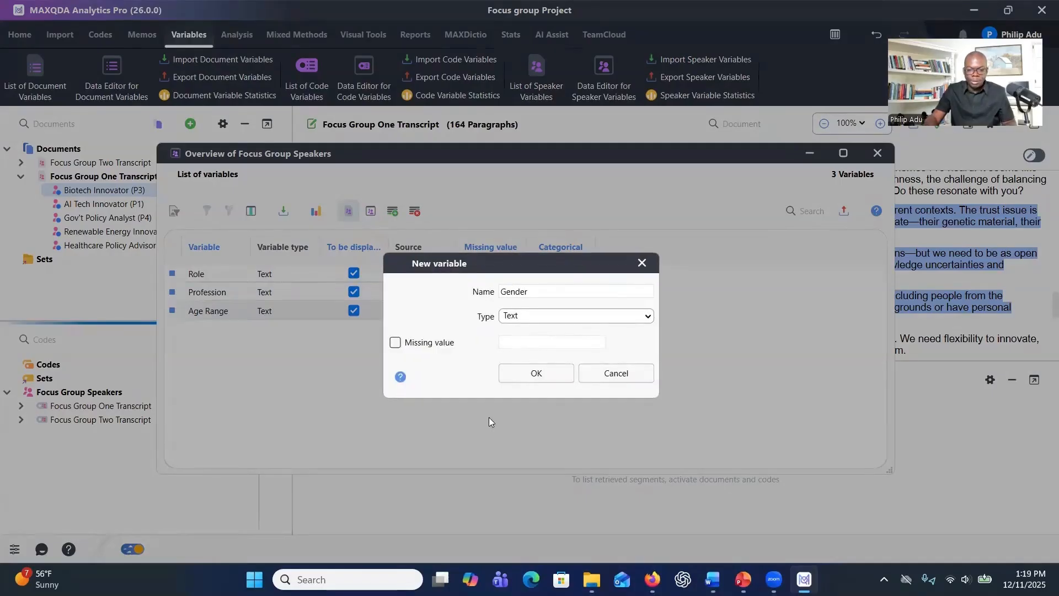
{"action": "key", "text": "Return"}
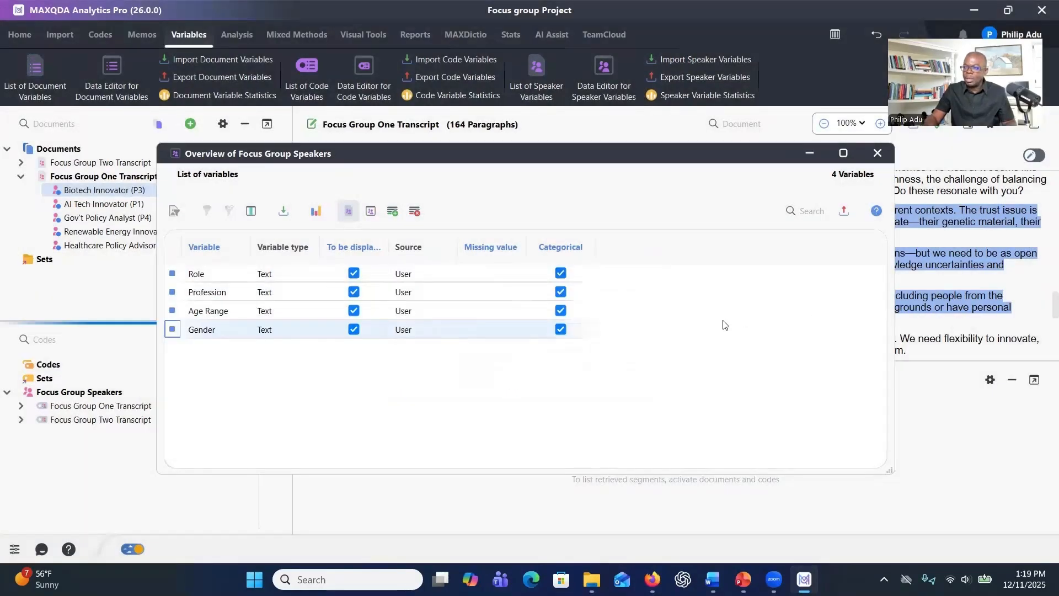
Add a new Text speaker variable named Geographical Location.
{"action": "key", "text": "alt+Tab"}
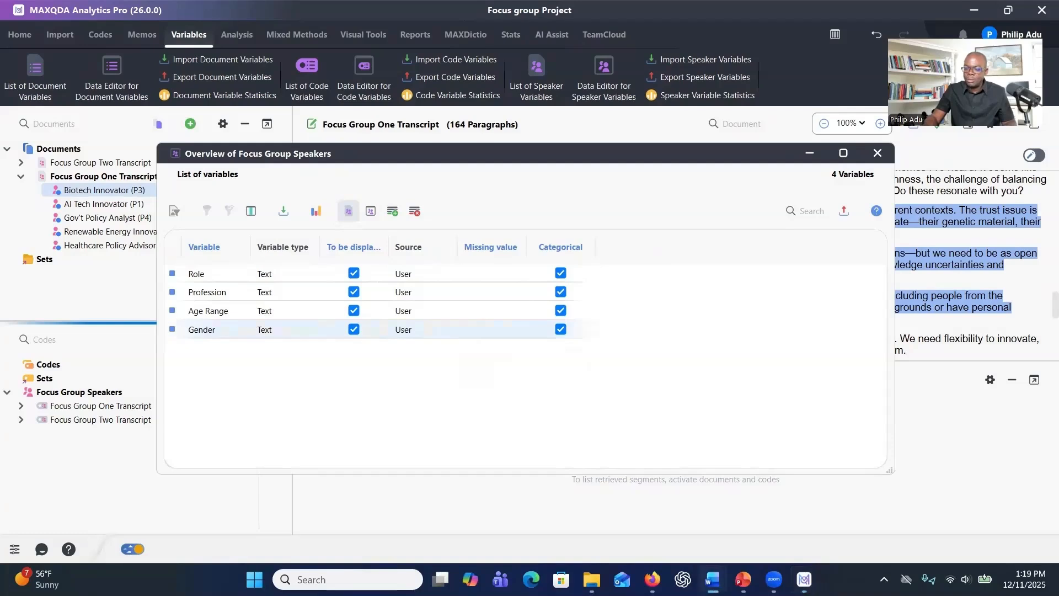
{"action": "left_click", "coordinate": [392, 211]}
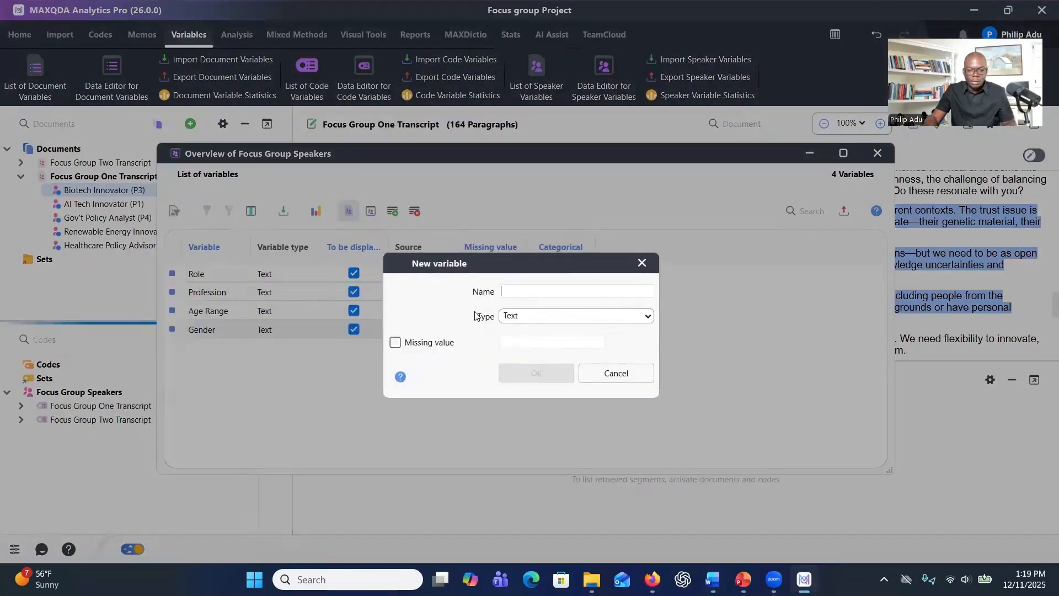
{"action": "type", "text": "Geographical Location"}
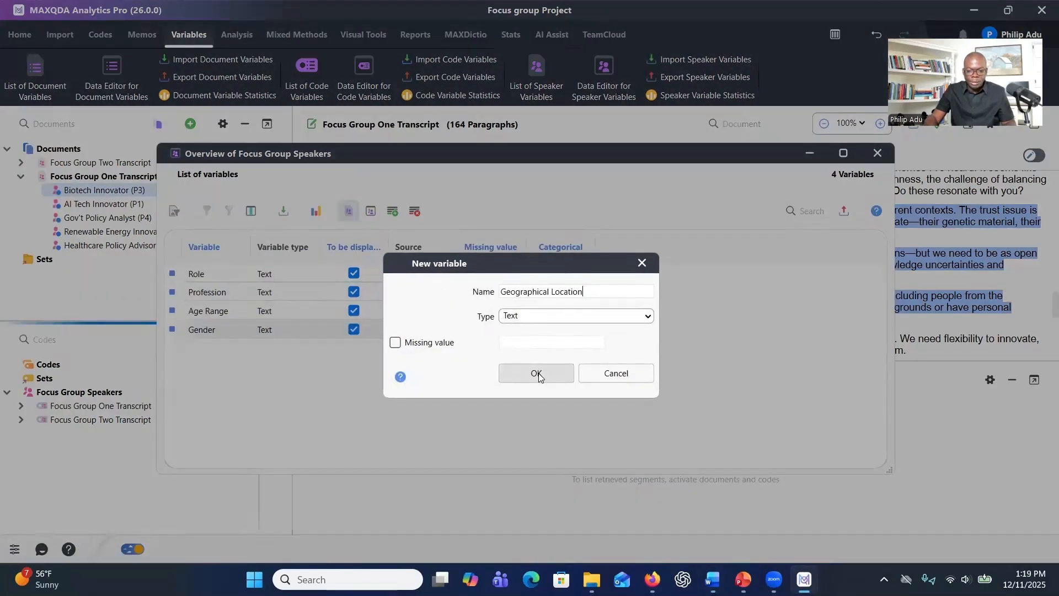
{"action": "left_click", "coordinate": [541, 318]}
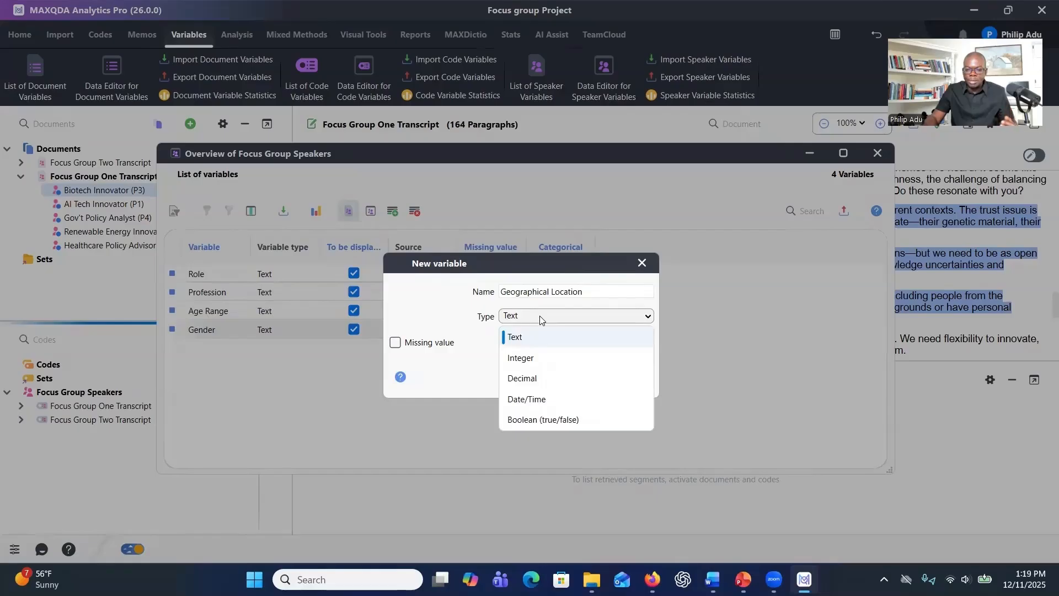
{"action": "left_click", "coordinate": [550, 420]}
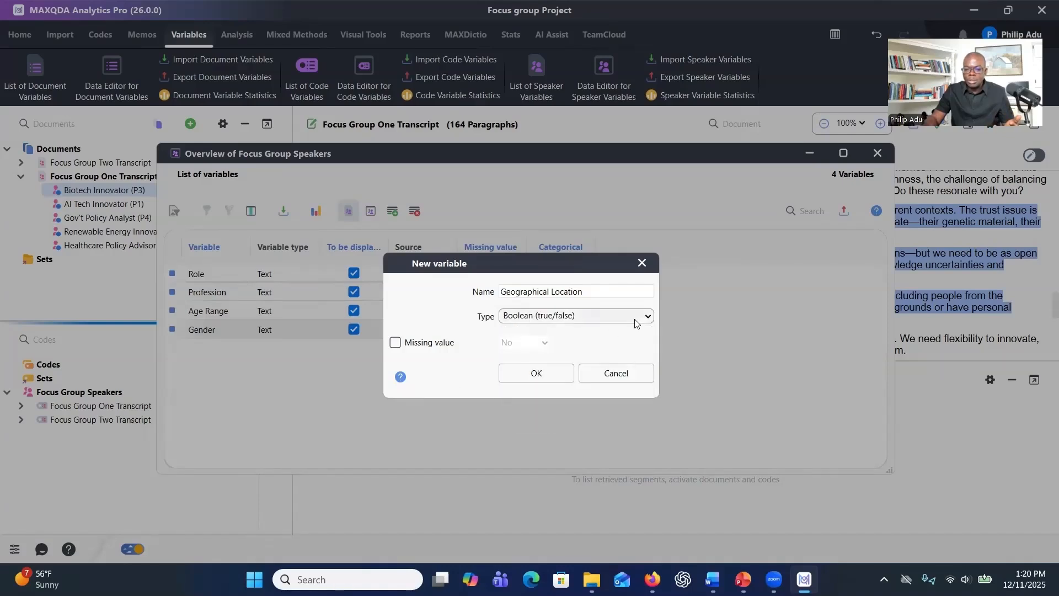
{"action": "left_click", "coordinate": [574, 316]}
{"action": "left_click", "coordinate": [569, 343]}
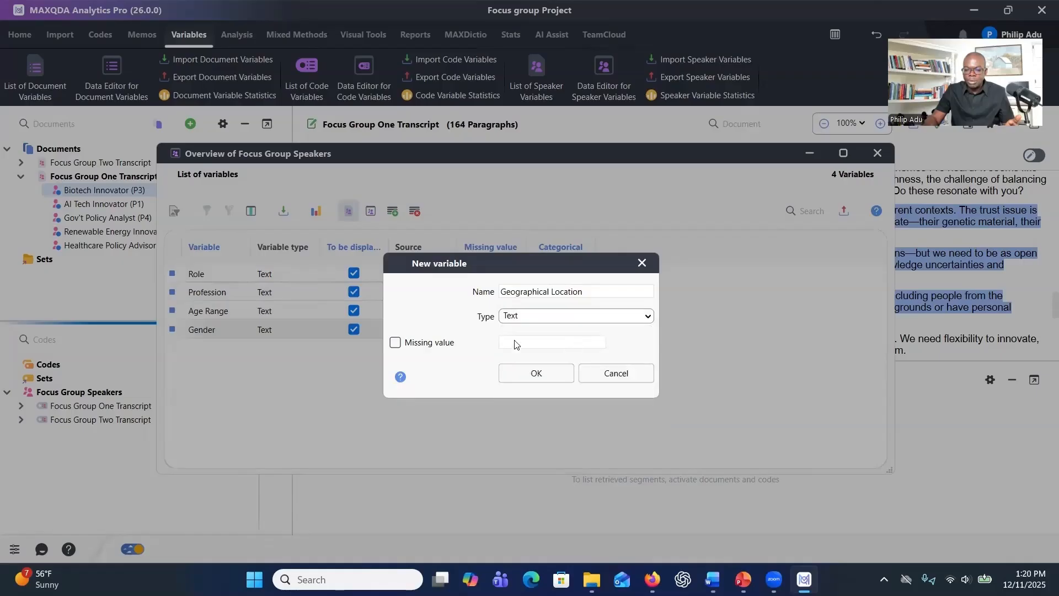
{"action": "left_click", "coordinate": [526, 380]}
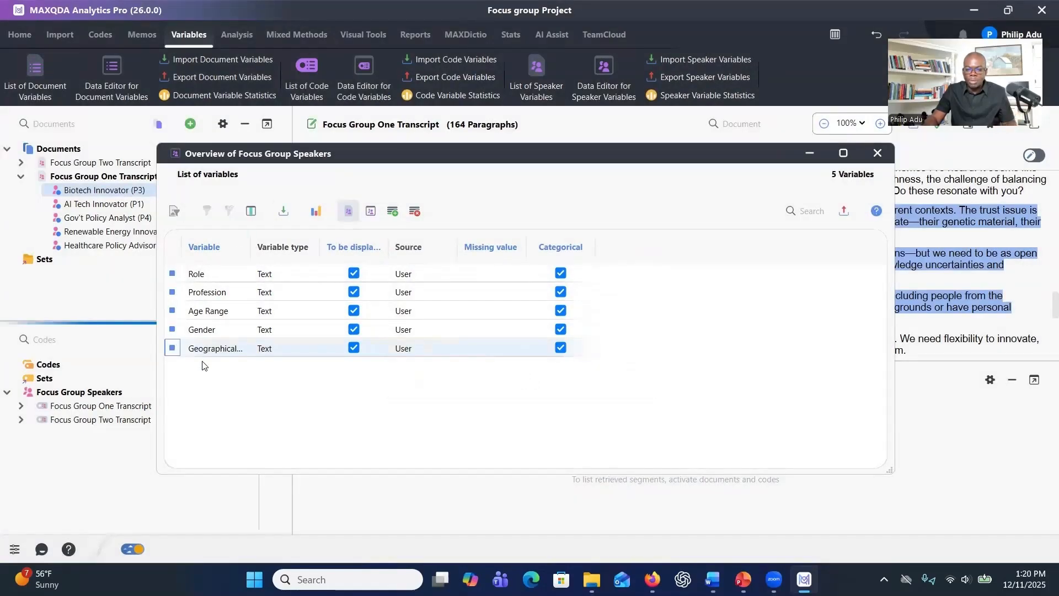
Show the data table of all focus group speakers and widen the Focus group column to fit the full transcript names.
{"action": "left_click", "coordinate": [371, 212]}
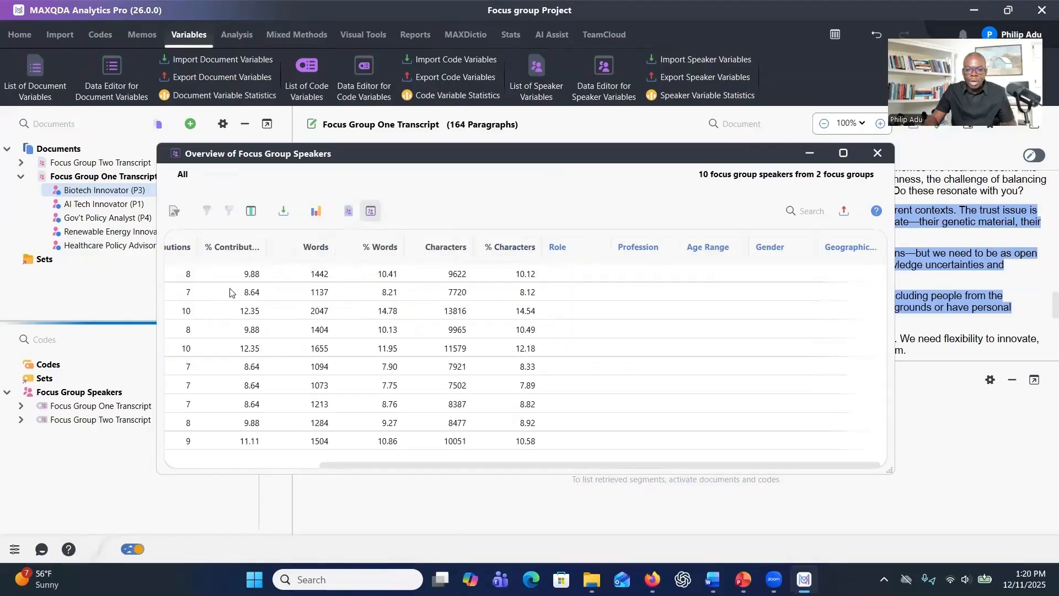
{"action": "left_click_drag", "start_coordinate": [422, 467], "coordinate": [380, 247]}
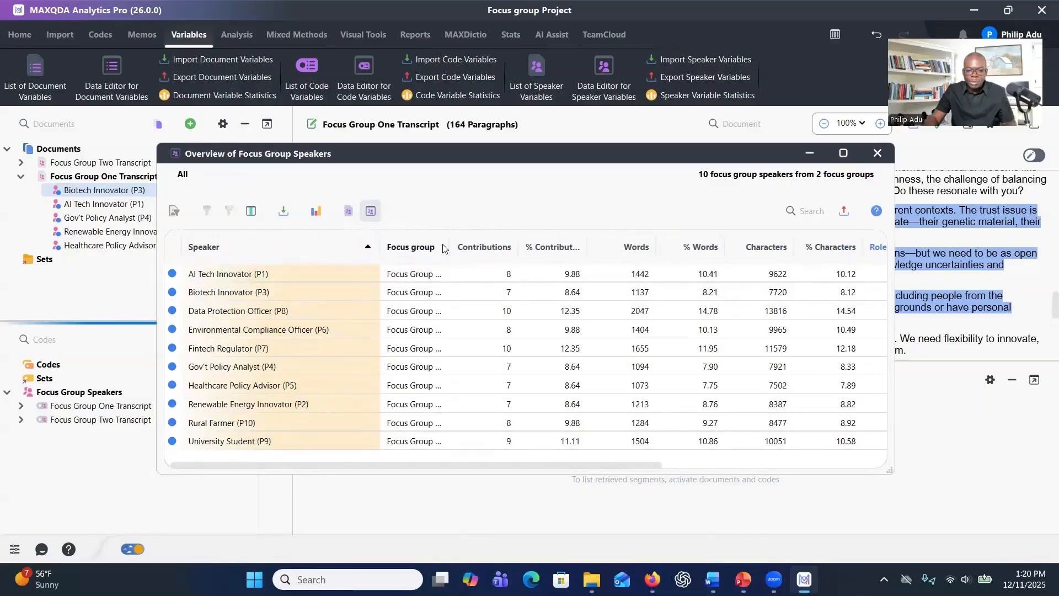
{"action": "left_click_drag", "start_coordinate": [450, 245], "coordinate": [535, 244]}
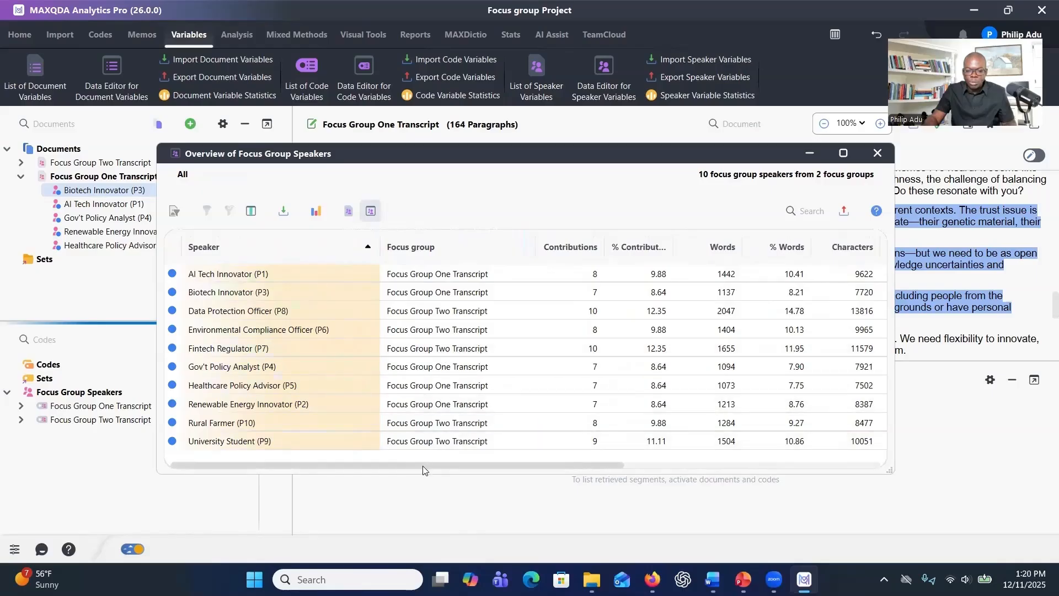
{"action": "left_click_drag", "start_coordinate": [437, 466], "coordinate": [626, 466]}
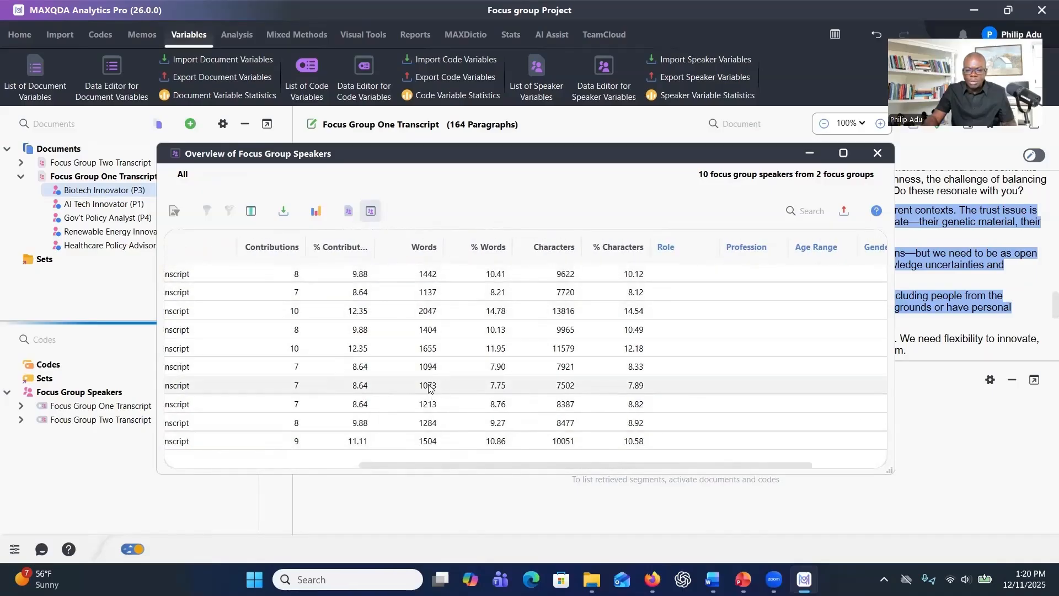
{"action": "left_click_drag", "start_coordinate": [428, 465], "coordinate": [524, 473]}
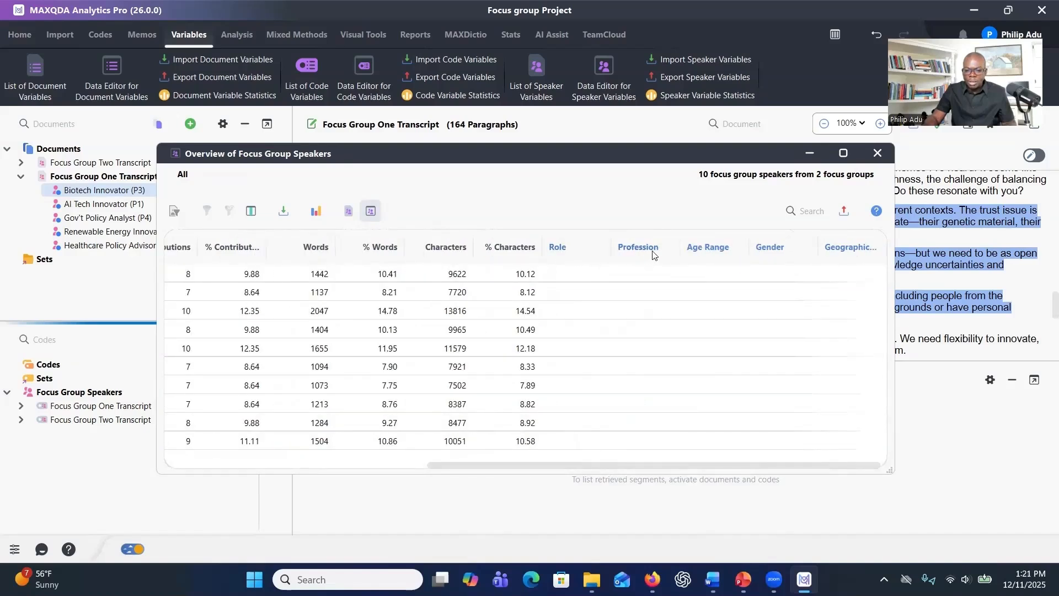
Review the participant demographics table in the Word document, then return to MAXQDA.
{"action": "key", "text": "alt+Tab"}
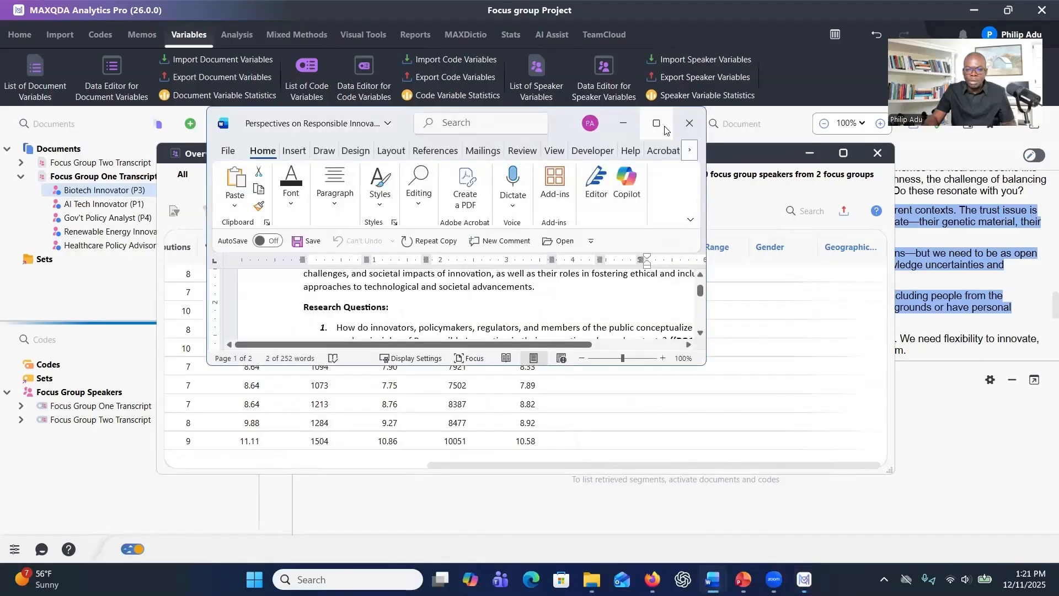
{"action": "scroll", "coordinate": [457, 412], "scroll_direction": "down", "scroll_amount": 3}
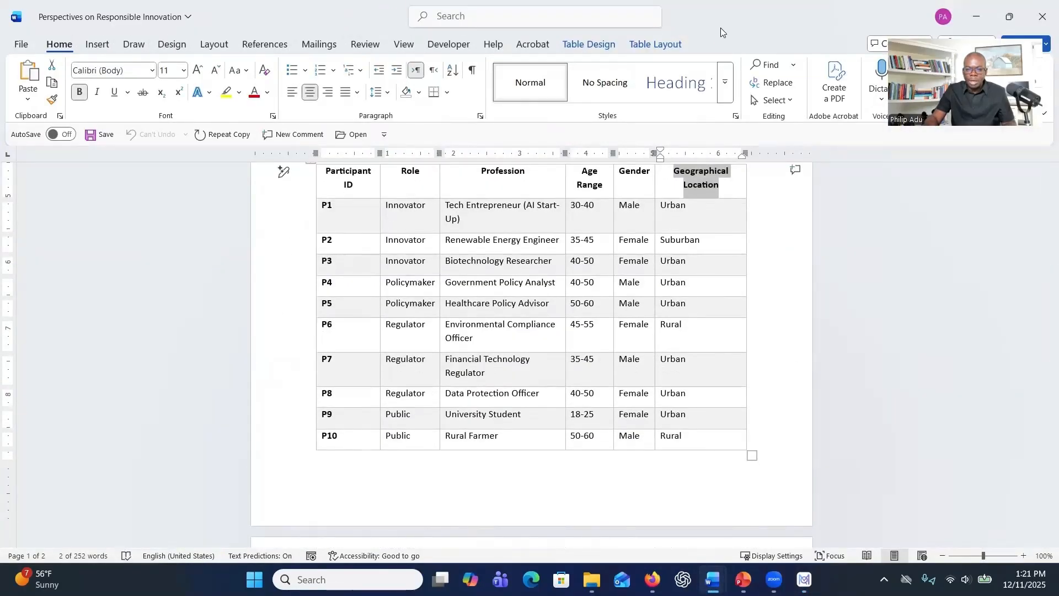
{"action": "key", "text": "alt+Tab"}
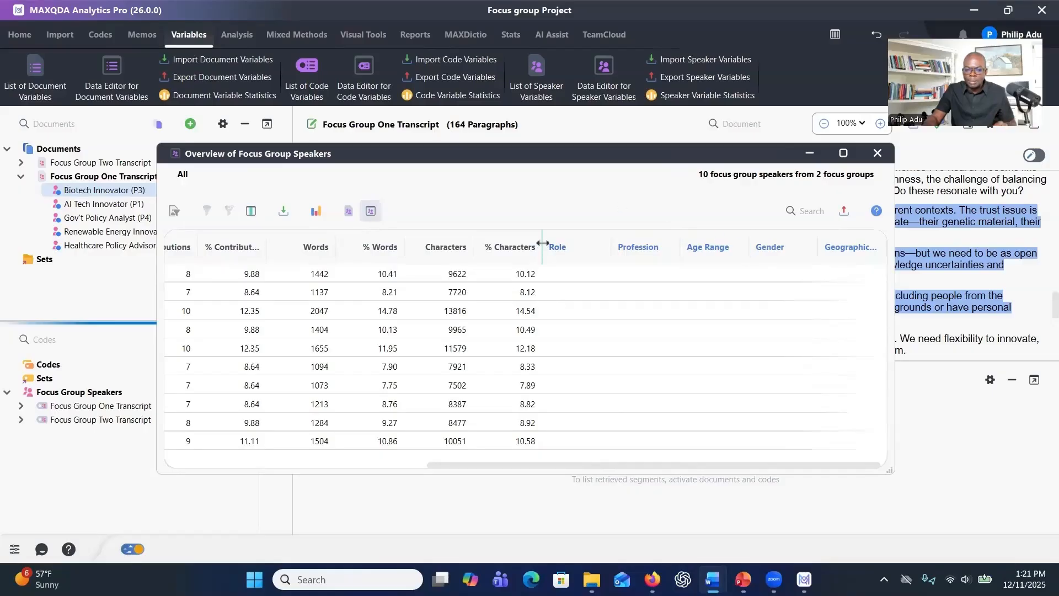
Close the speaker overview and reopen it with the Data Editor for Speaker Variables.
{"action": "left_click", "coordinate": [879, 153]}
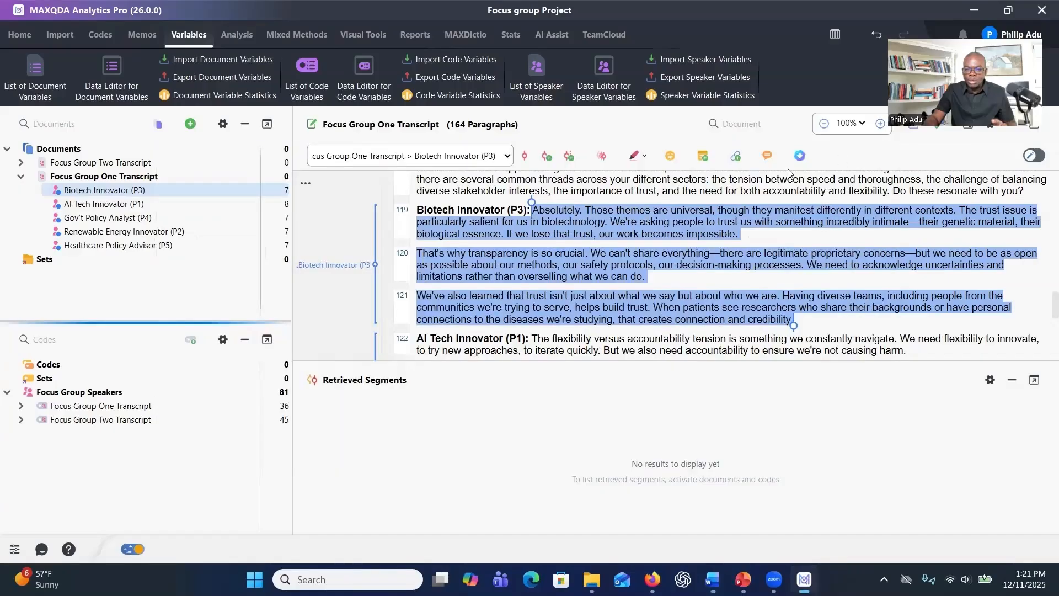
{"action": "left_click", "coordinate": [609, 93]}
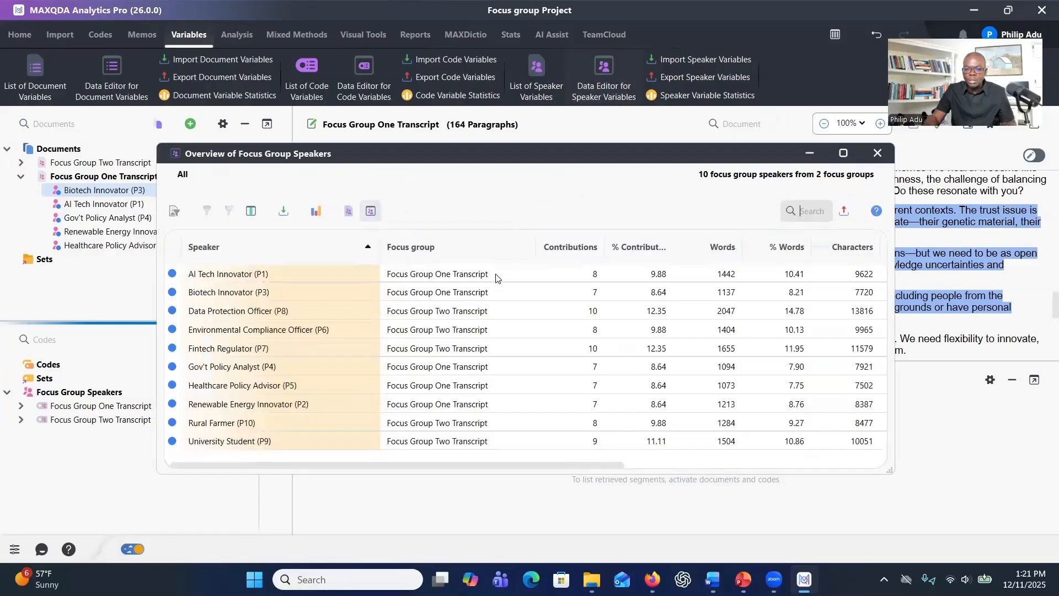
{"action": "mouse_move", "coordinate": [550, 463]}
{"action": "left_mouse_down"}
{"action": "mouse_move", "coordinate": [801, 473]}
{"action": "mouse_move", "coordinate": [551, 466]}
{"action": "left_mouse_up"}
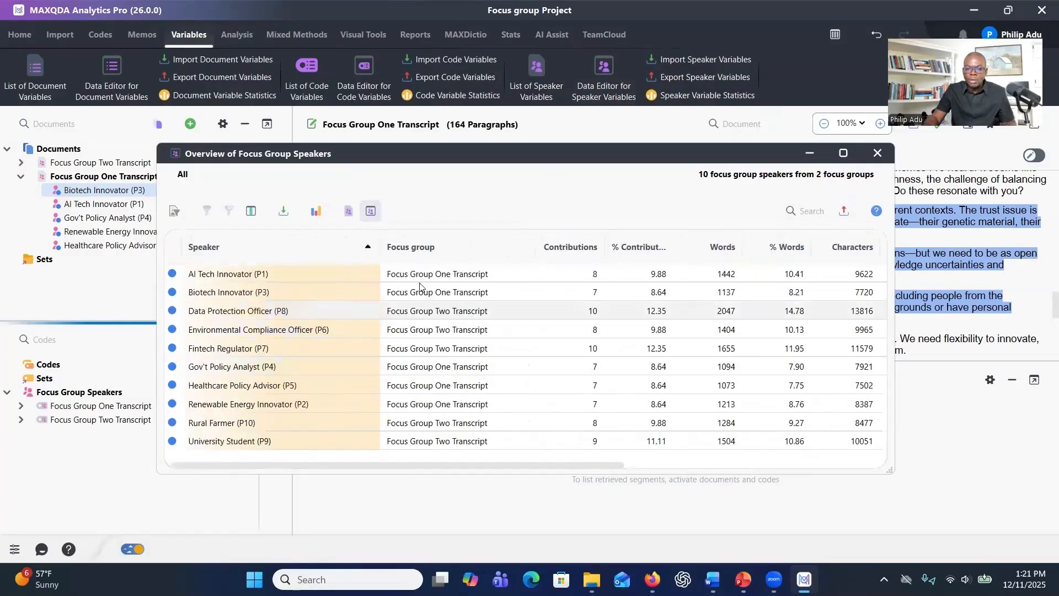
Compare the list of speaker variables with the speaker data table by switching between the two views.
{"action": "left_click", "coordinate": [349, 215]}
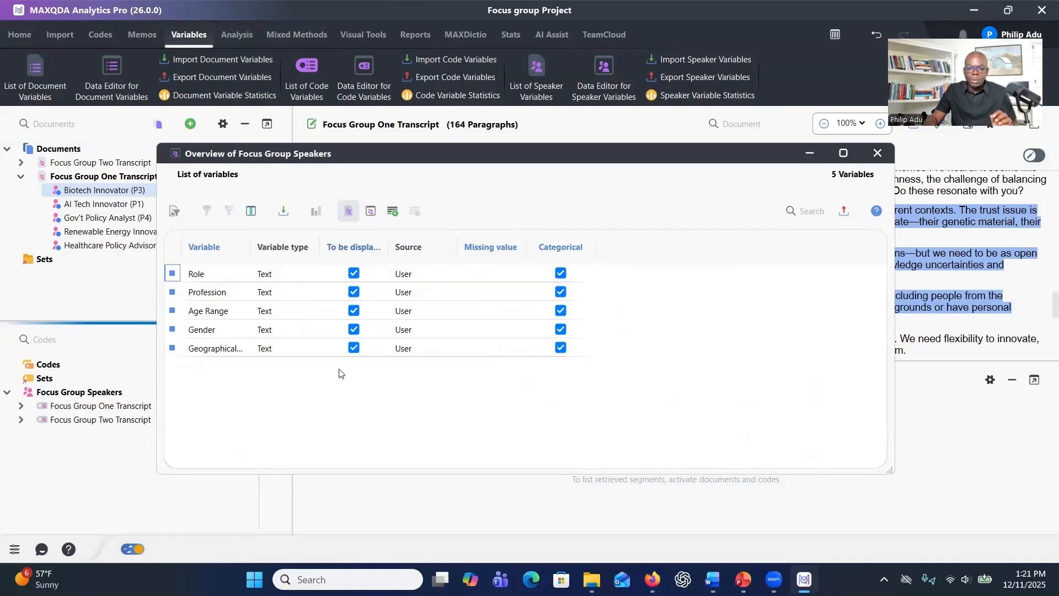
{"action": "left_click", "coordinate": [350, 213]}
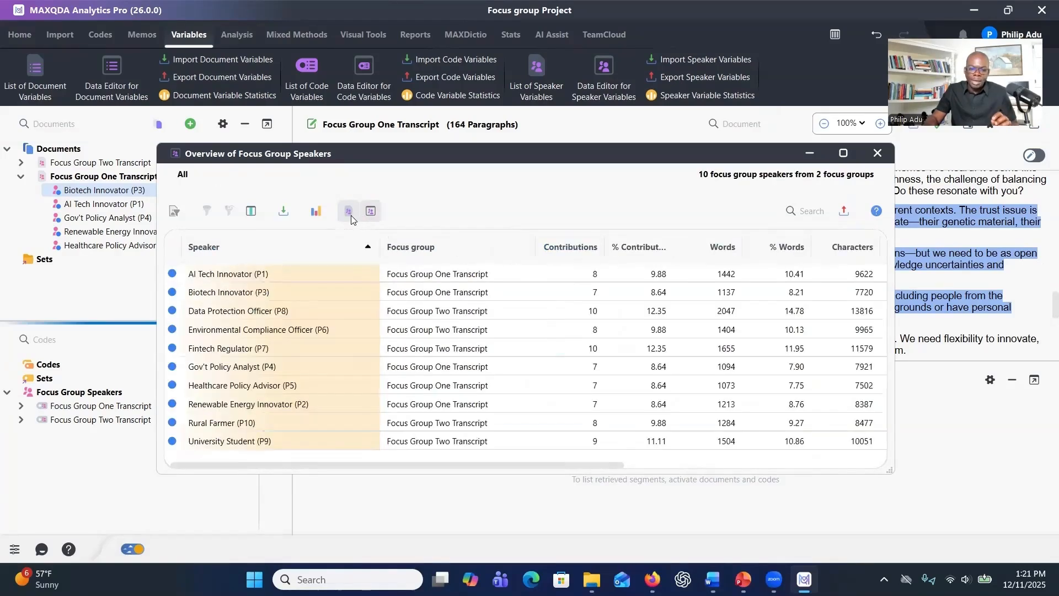
{"action": "left_click", "coordinate": [350, 214]}
{"action": "left_click", "coordinate": [369, 213]}
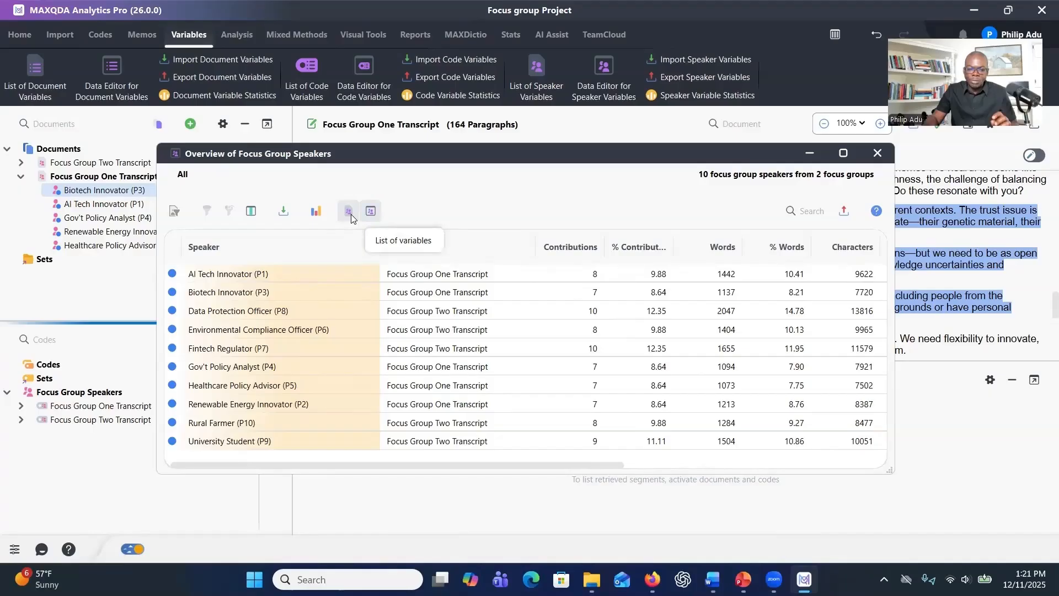
{"action": "left_click", "coordinate": [349, 213]}
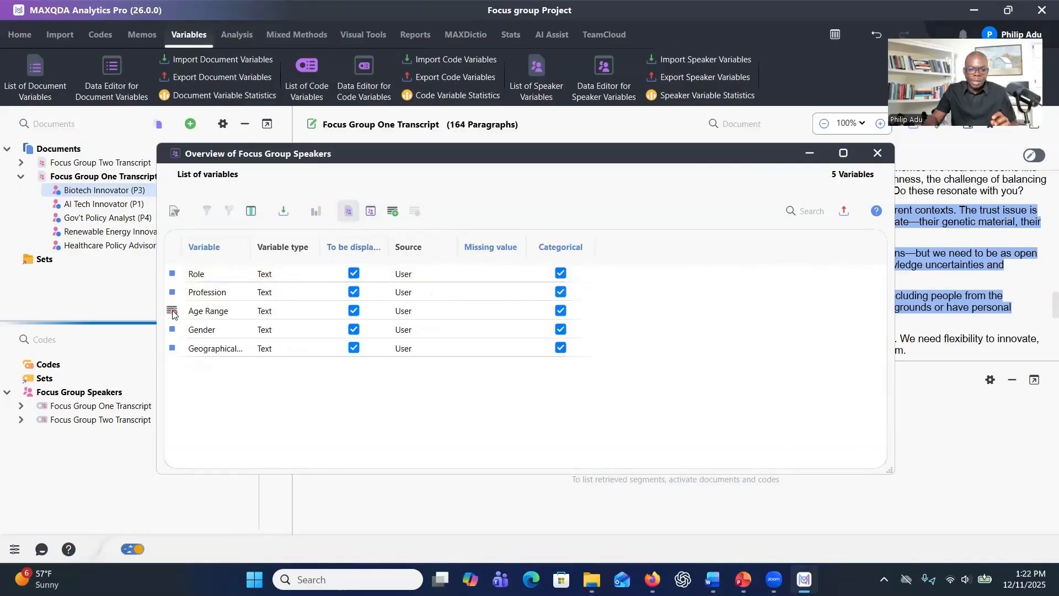
{"action": "left_click", "coordinate": [372, 214]}
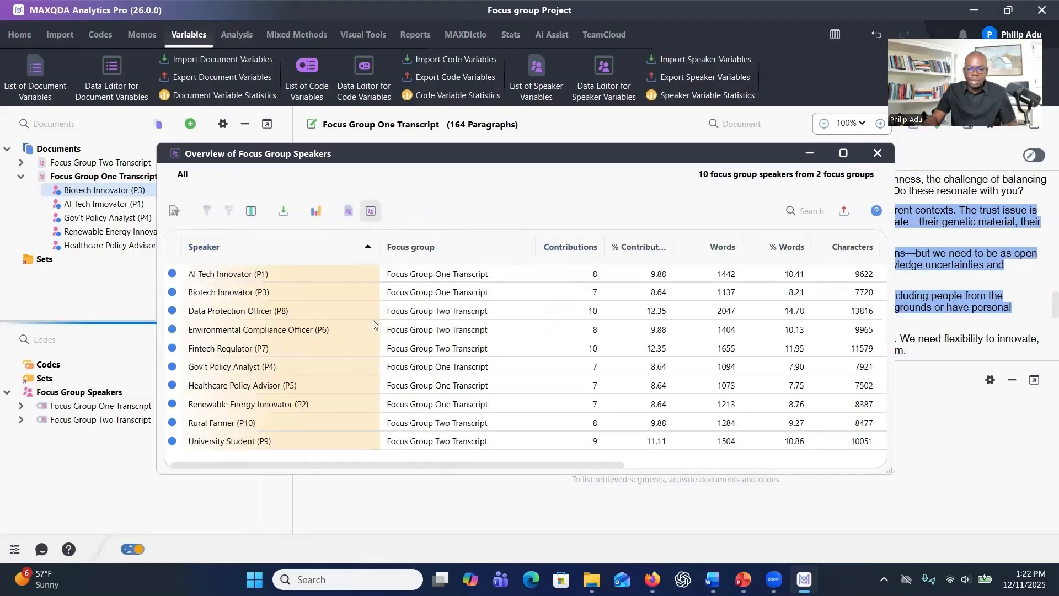
Set the Role of speaker AI Tech Innovator (P1) to Innovator, consulting the participant table in Word.
{"action": "left_click_drag", "start_coordinate": [420, 466], "coordinate": [762, 465]}
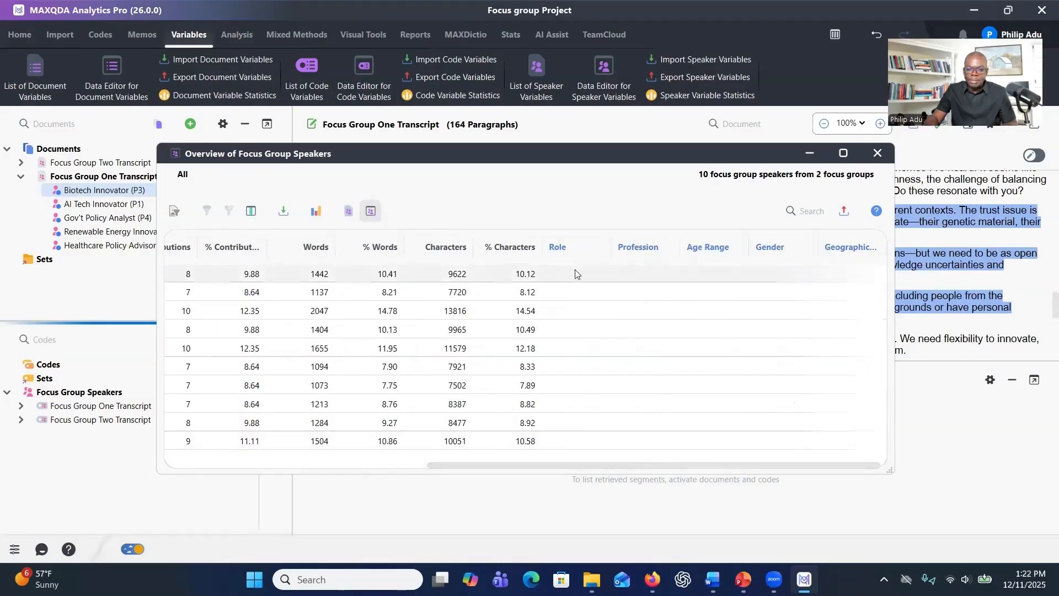
{"action": "key", "text": "alt+Tab"}
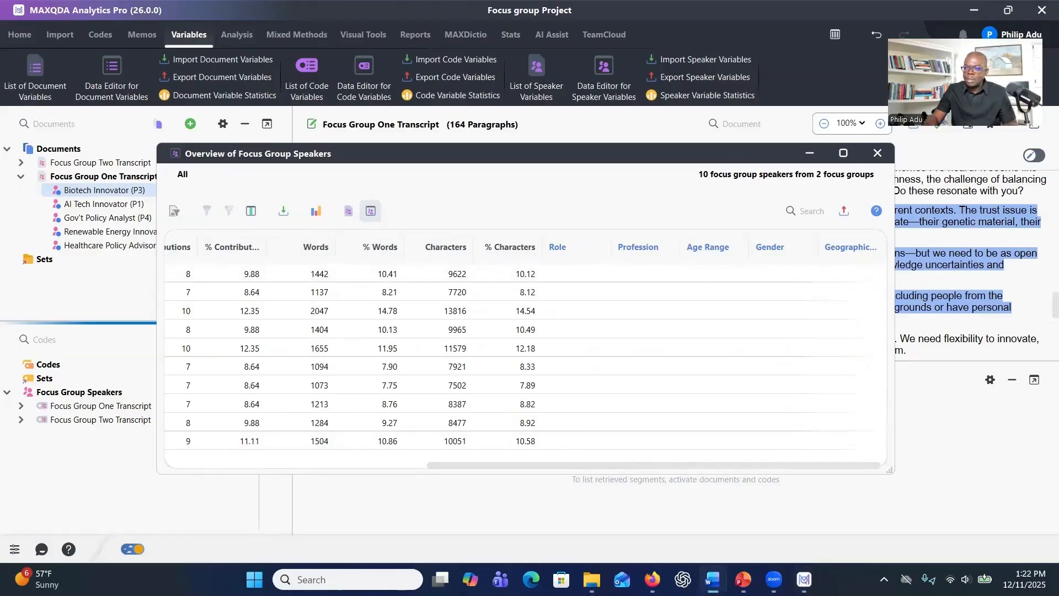
{"action": "left_click_drag", "start_coordinate": [482, 464], "coordinate": [437, 458]}
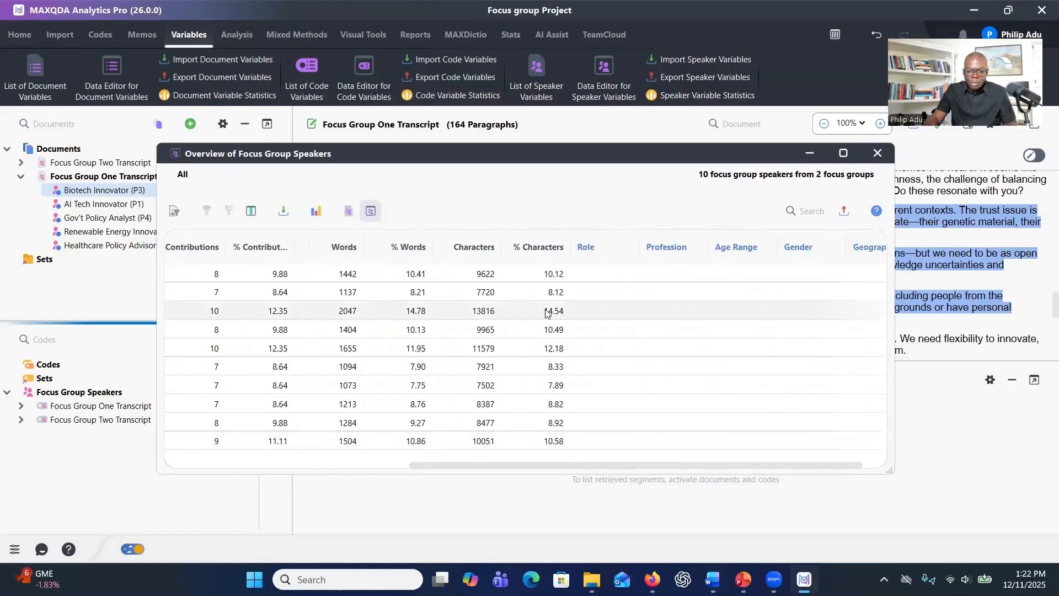
{"action": "left_click", "coordinate": [615, 275]}
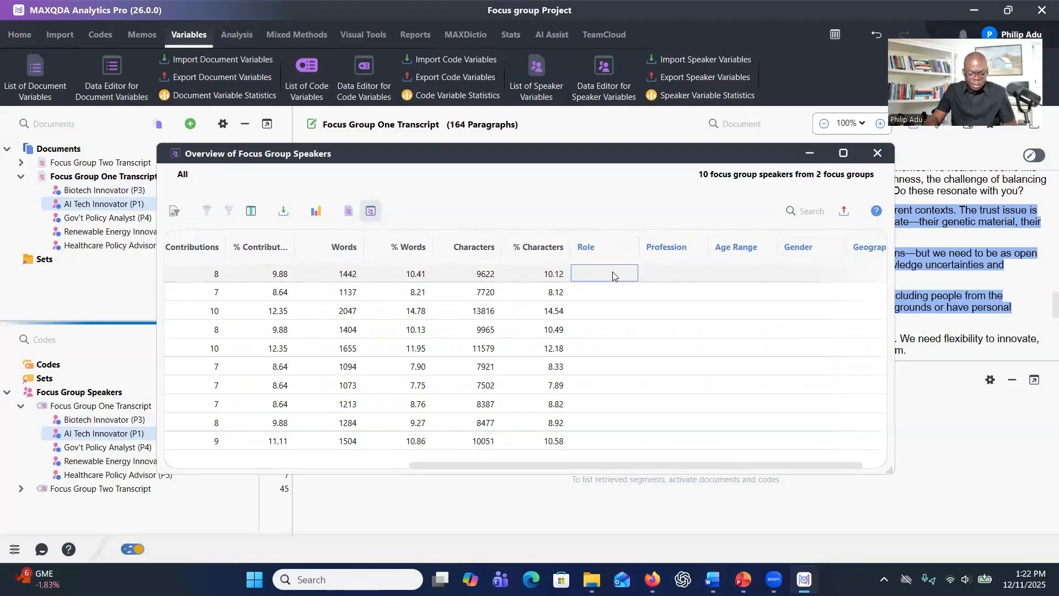
{"action": "double_click", "coordinate": [613, 273]}
{"action": "type", "text": "Innovator"}
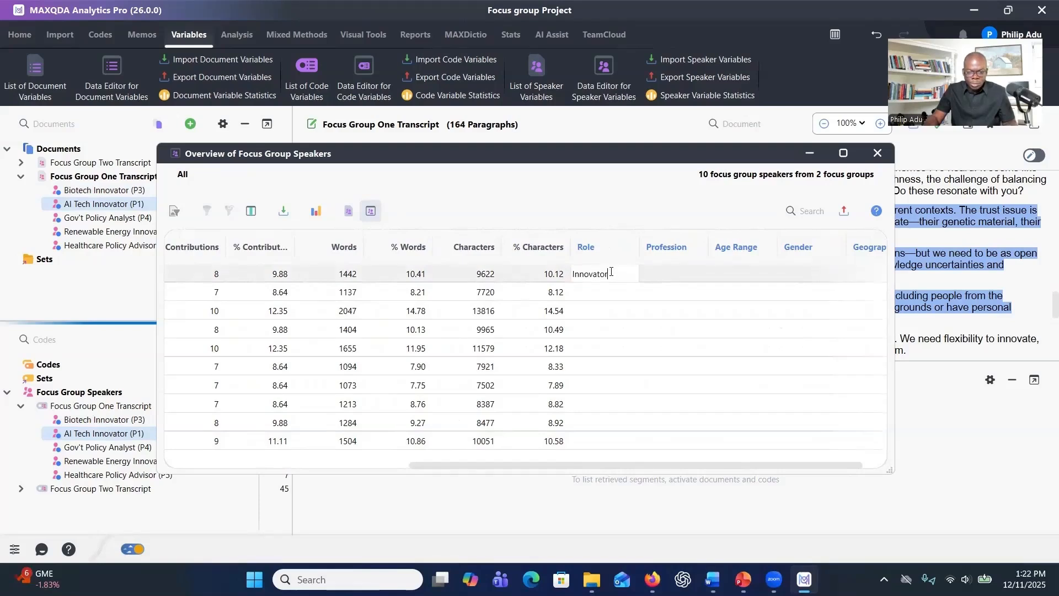
{"action": "left_click", "coordinate": [599, 300]}
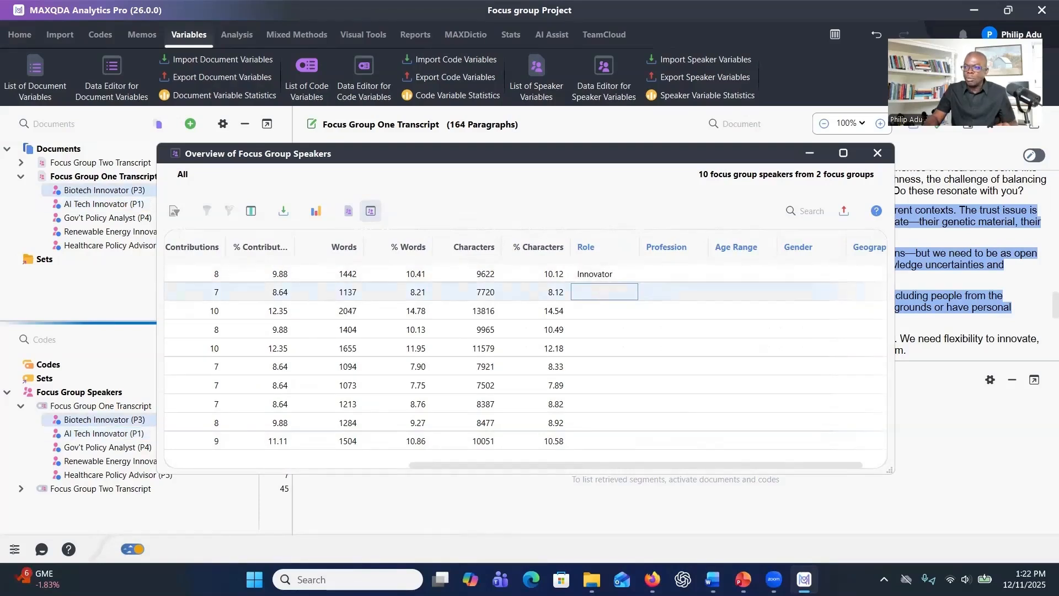
Set the Role of speaker Biotech Innovator (P3) to Innovator.
{"action": "double_click", "coordinate": [599, 293]}
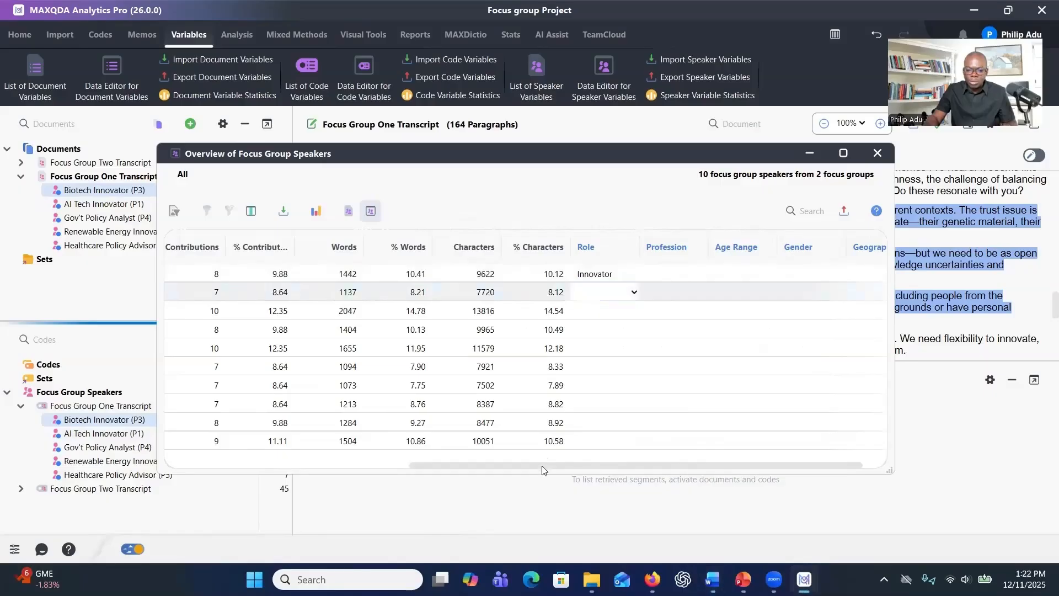
{"action": "left_click_drag", "start_coordinate": [543, 467], "coordinate": [335, 465]}
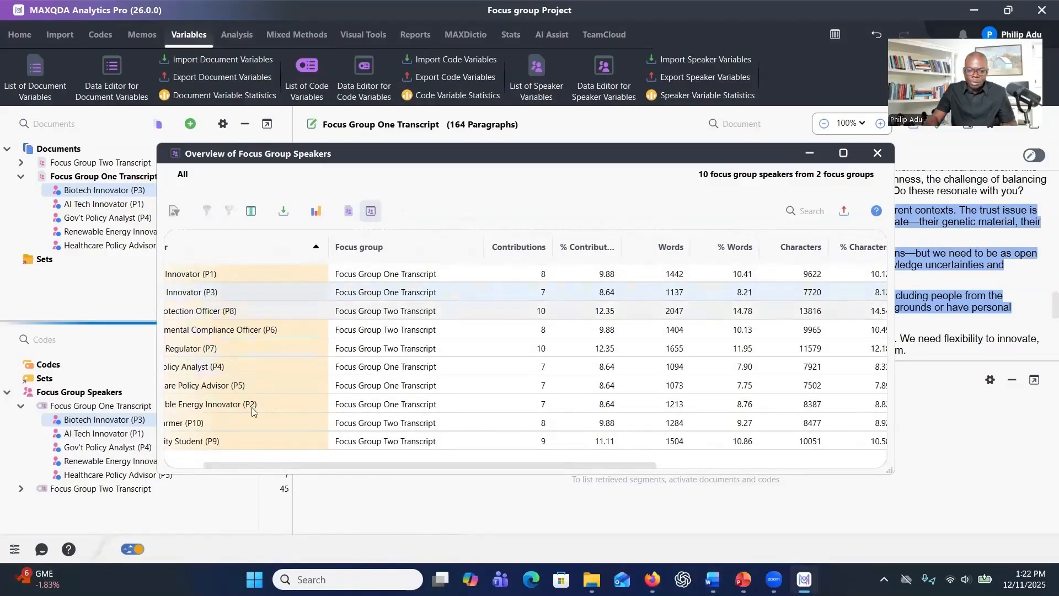
{"action": "left_click_drag", "start_coordinate": [289, 464], "coordinate": [512, 464]}
{"action": "left_click", "coordinate": [563, 293]}
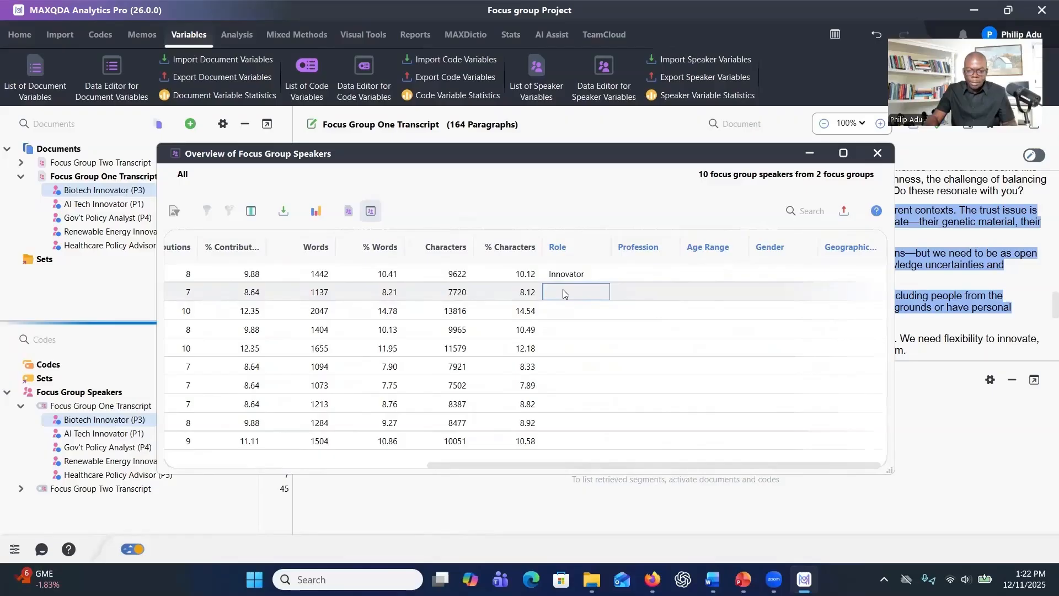
{"action": "type", "text": "Innovator"}
{"action": "left_click", "coordinate": [564, 316]}
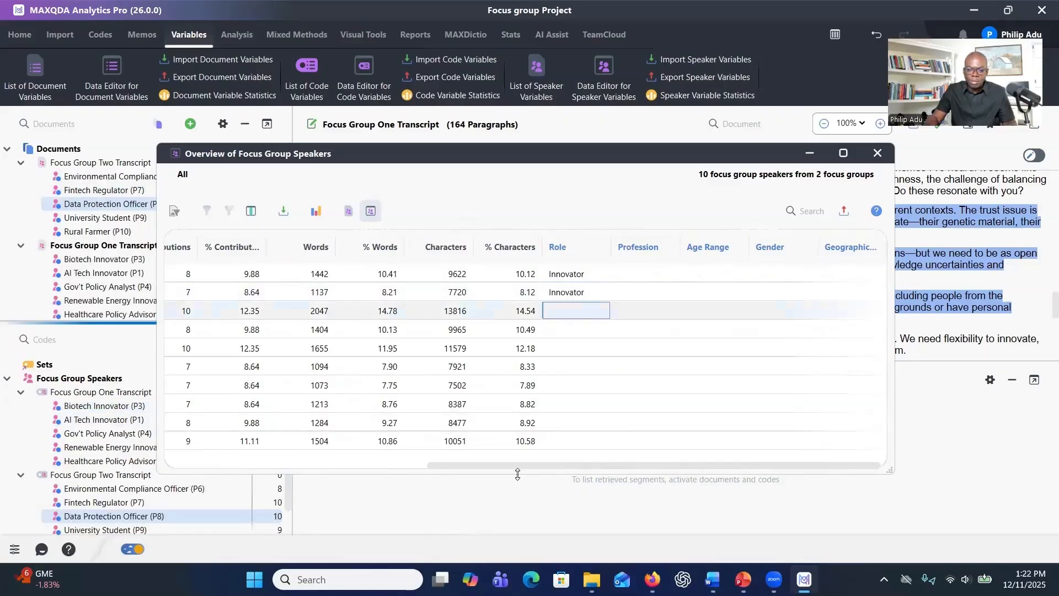
Set the Role of speaker Data Protection Officer (P8) to Regulator, consulting the participant table in Word.
{"action": "left_click_drag", "start_coordinate": [498, 464], "coordinate": [444, 484]}
{"action": "key", "text": "alt+Tab"}
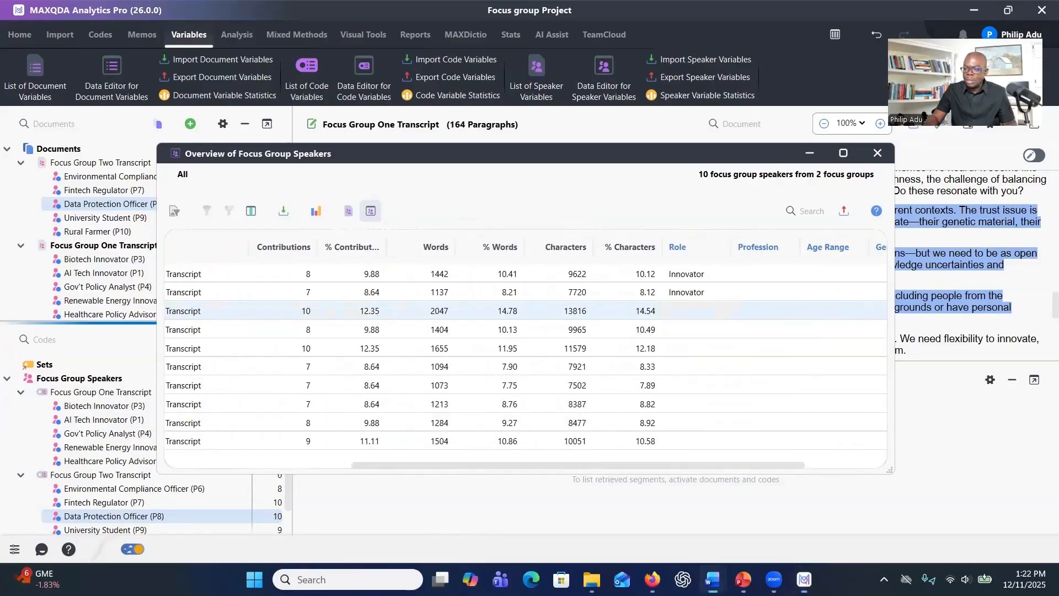
{"action": "key", "text": "alt+Tab"}
{"action": "type", "text": "Regulator"}
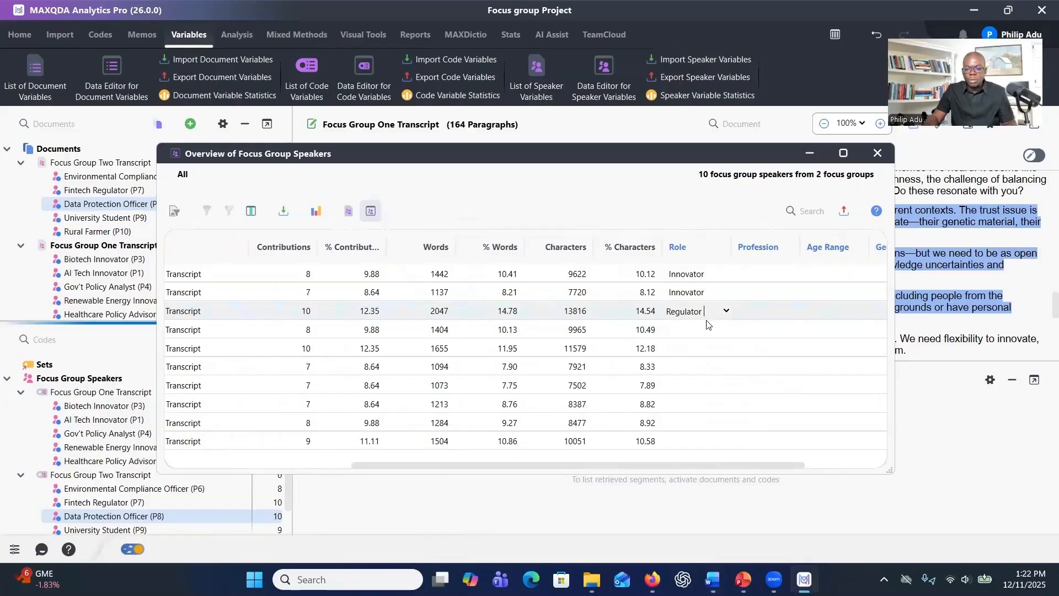
{"action": "left_click", "coordinate": [766, 274]}
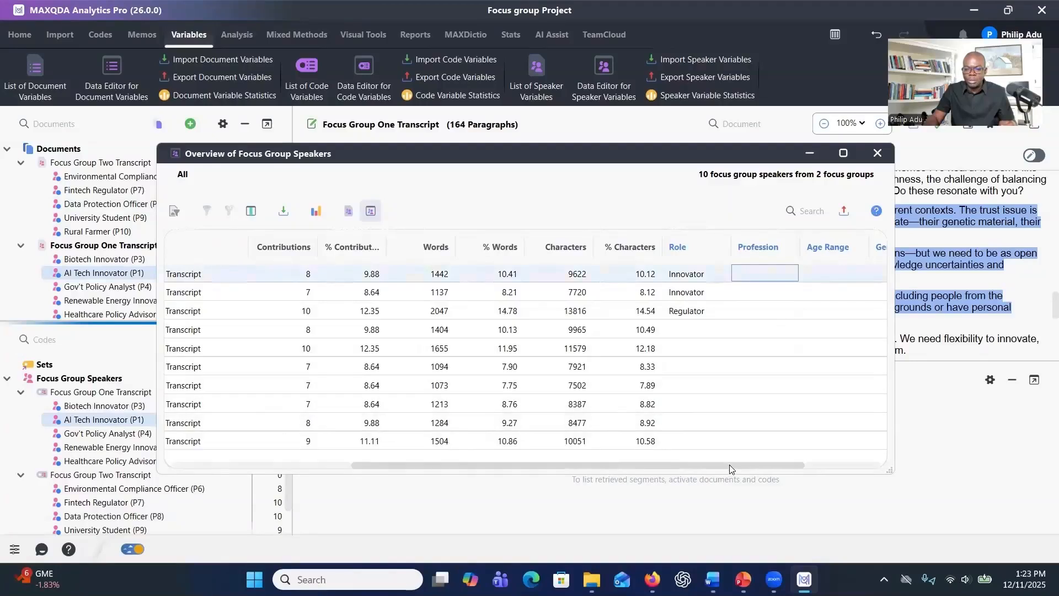
{"action": "left_click_drag", "start_coordinate": [746, 466], "coordinate": [863, 467]}
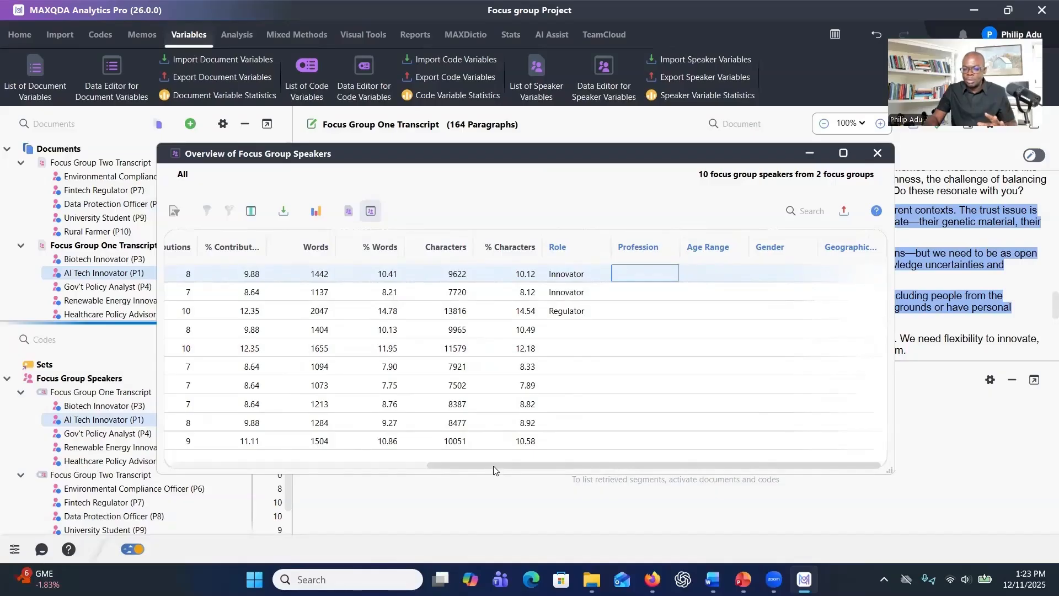
Delete the speaker variables Role, Profession, Age Range, Gender and Geographical Location, and close the speaker overview.
{"action": "left_click_drag", "start_coordinate": [493, 465], "coordinate": [238, 478]}
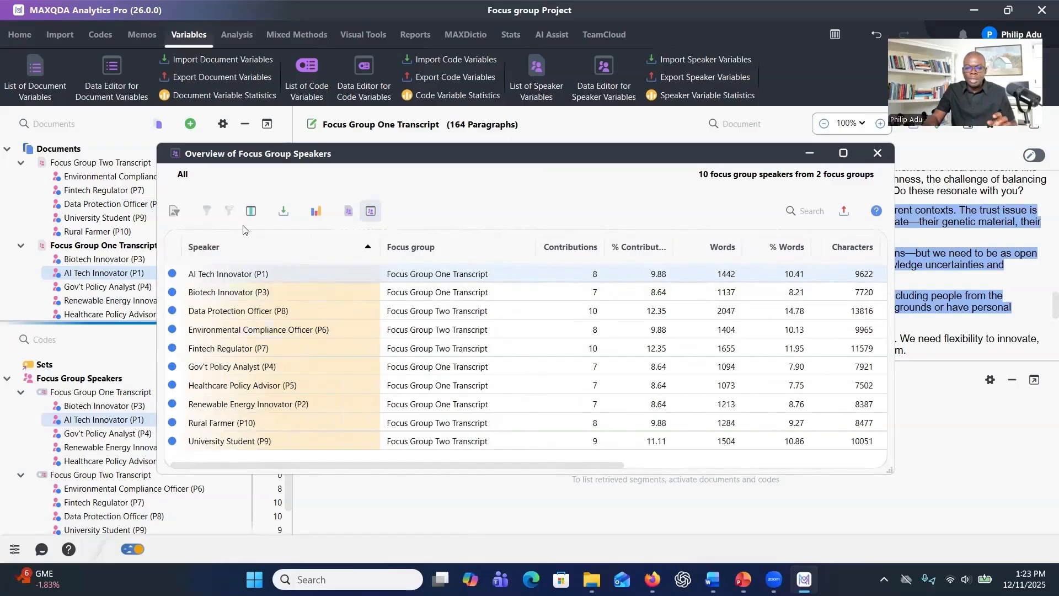
{"action": "left_click", "coordinate": [353, 213]}
{"action": "left_click", "coordinate": [174, 278]}
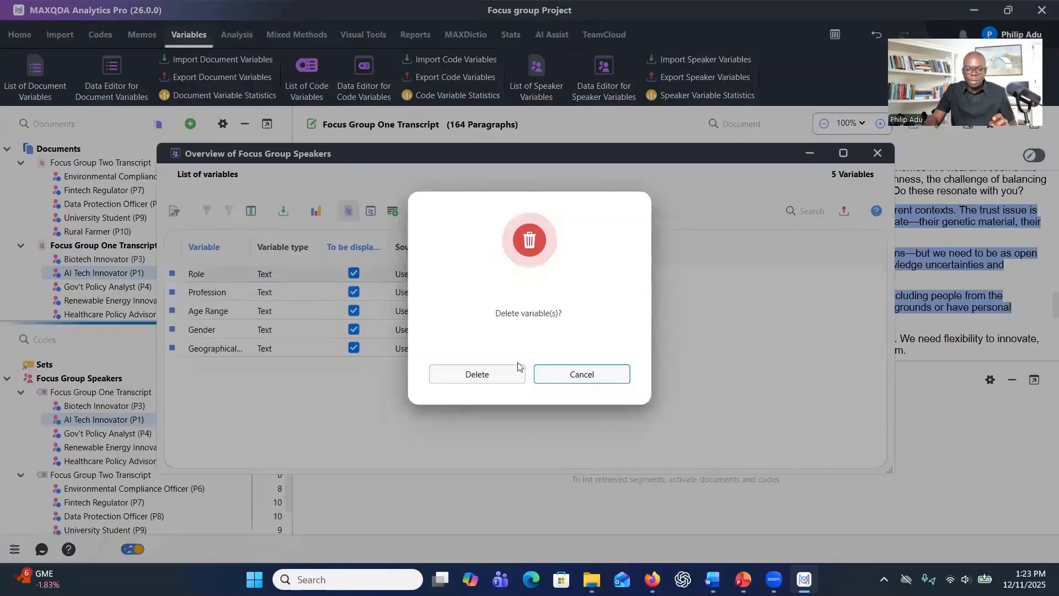
{"action": "left_click", "coordinate": [484, 378]}
{"action": "left_click", "coordinate": [173, 277]}
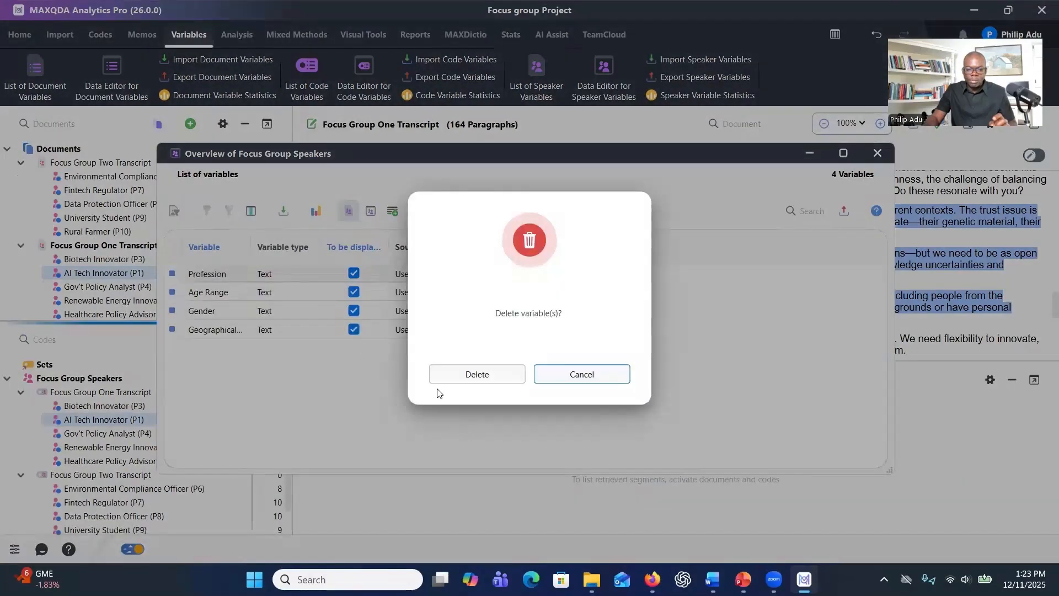
{"action": "left_click", "coordinate": [448, 382]}
{"action": "left_click", "coordinate": [172, 274]}
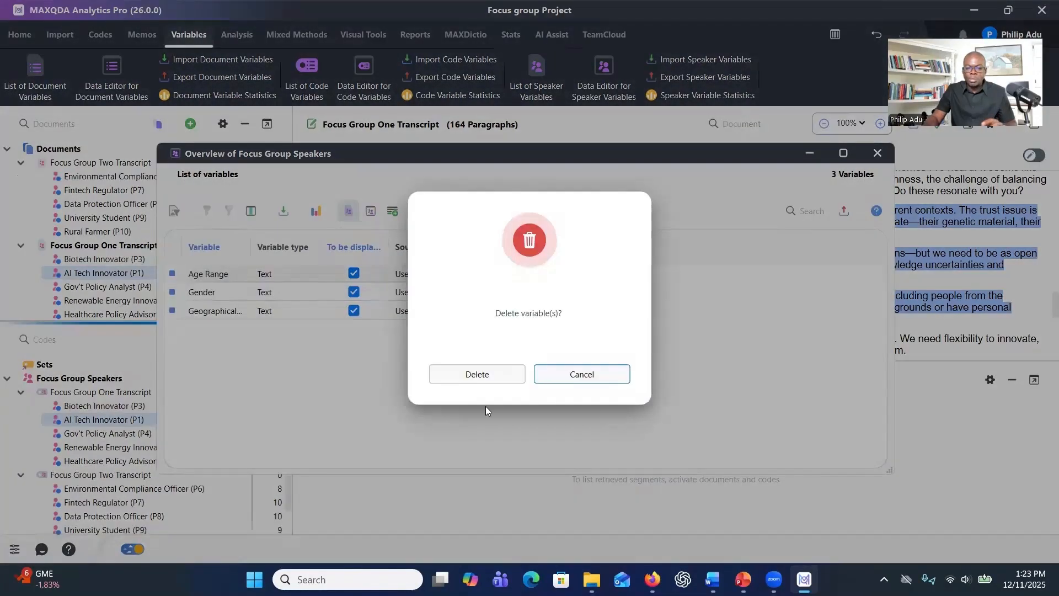
{"action": "left_click", "coordinate": [478, 375]}
{"action": "left_click", "coordinate": [172, 273]}
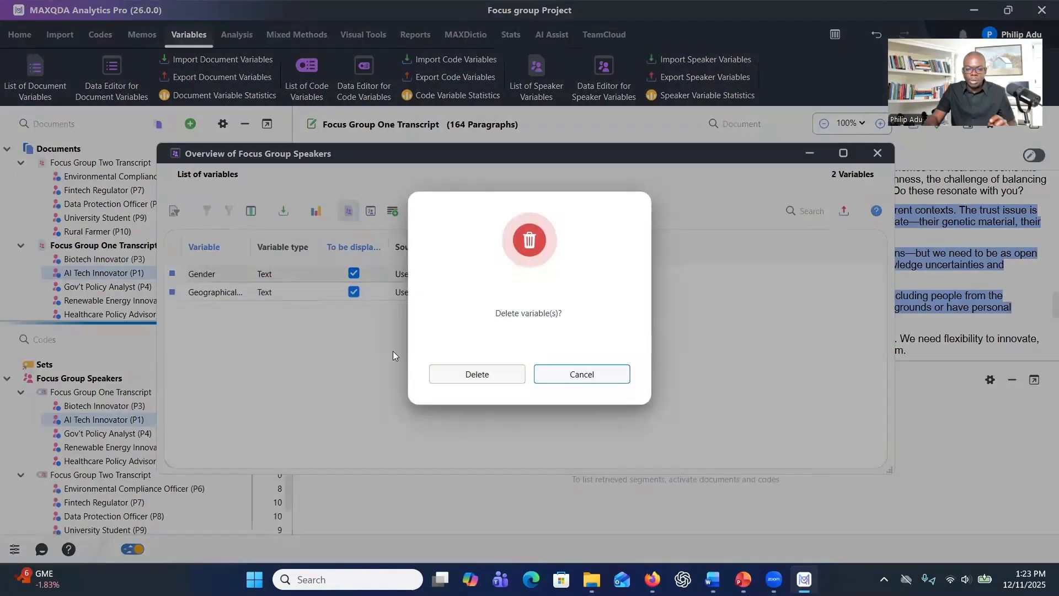
{"action": "left_click", "coordinate": [484, 386]}
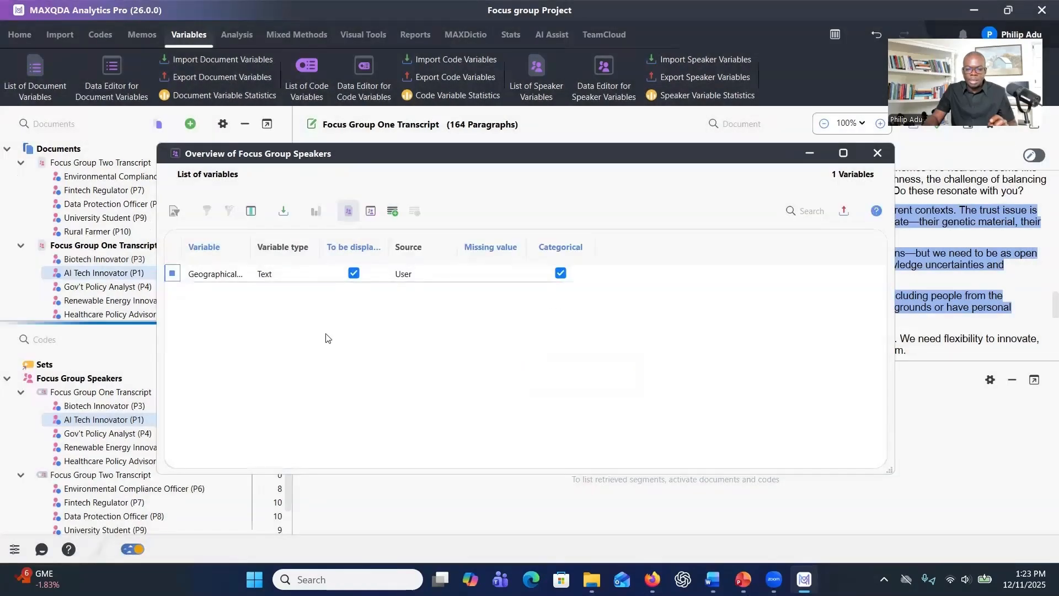
{"action": "left_click", "coordinate": [172, 274]}
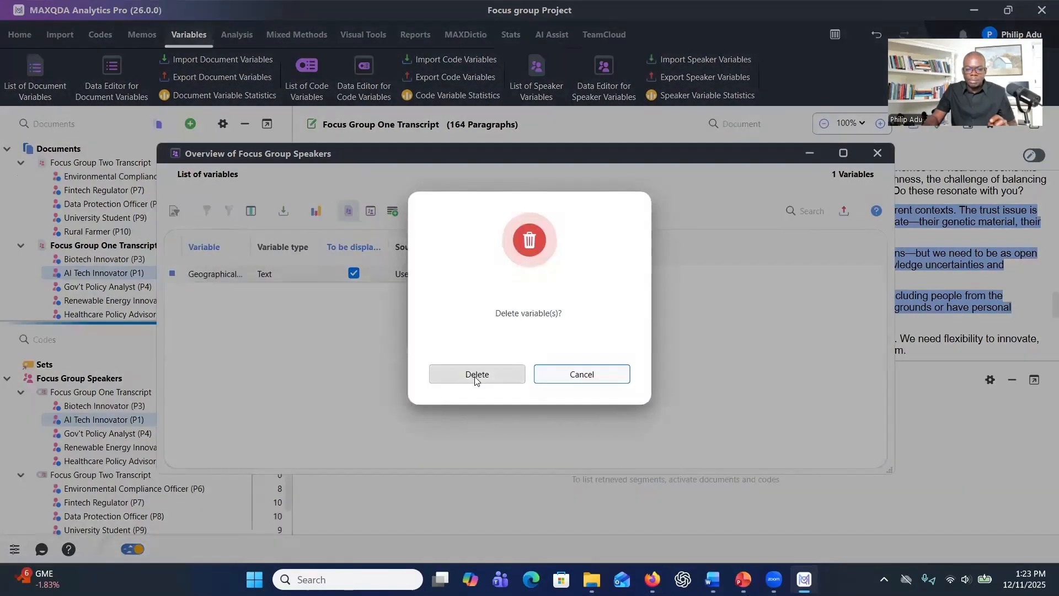
{"action": "left_click", "coordinate": [476, 375]}
{"action": "left_click", "coordinate": [877, 153]}
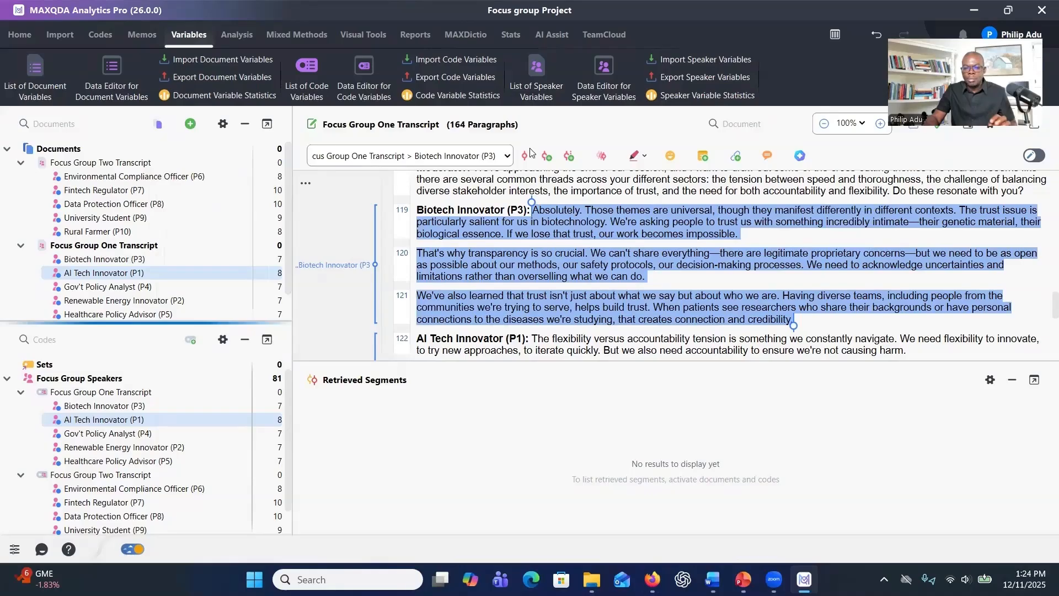
Reopen the speaker data table and export it to the Desktop as an Excel table named Overview of Focus Group Speakers.
{"action": "left_click", "coordinate": [529, 95]}
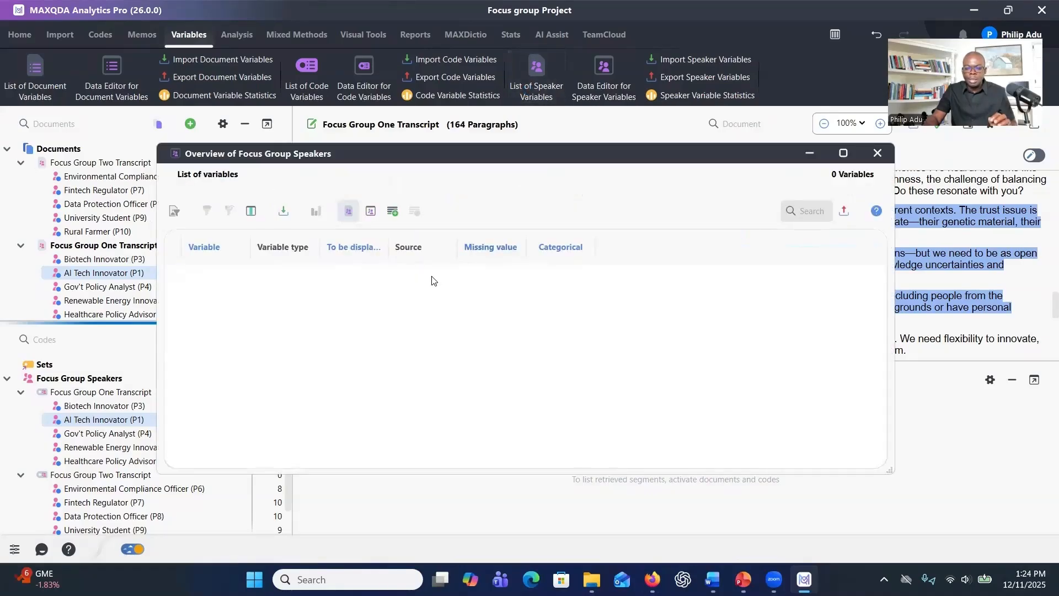
{"action": "left_click", "coordinate": [369, 212]}
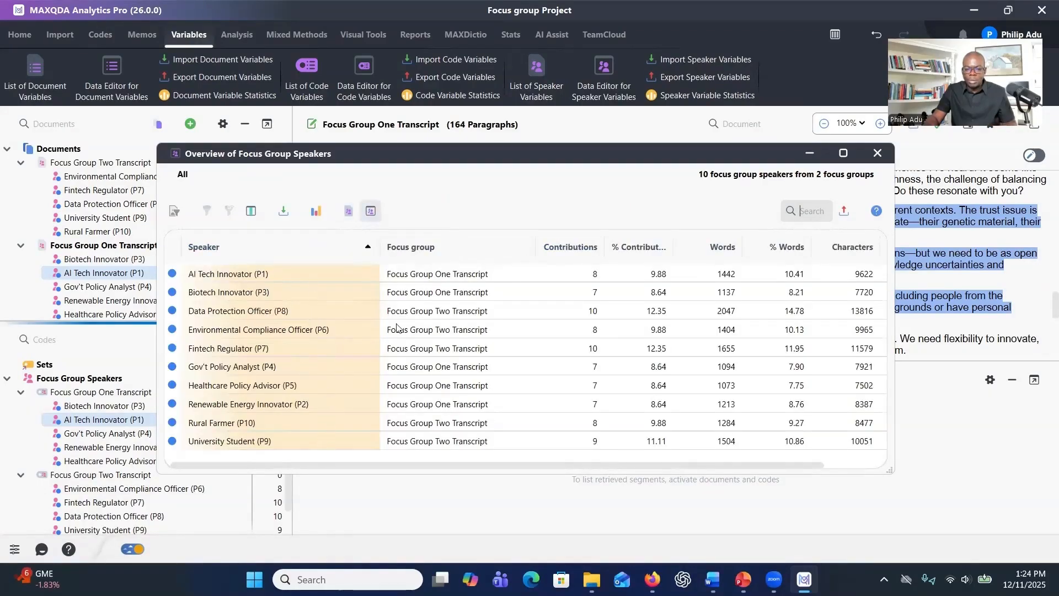
{"action": "left_click_drag", "start_coordinate": [592, 464], "coordinate": [671, 469]}
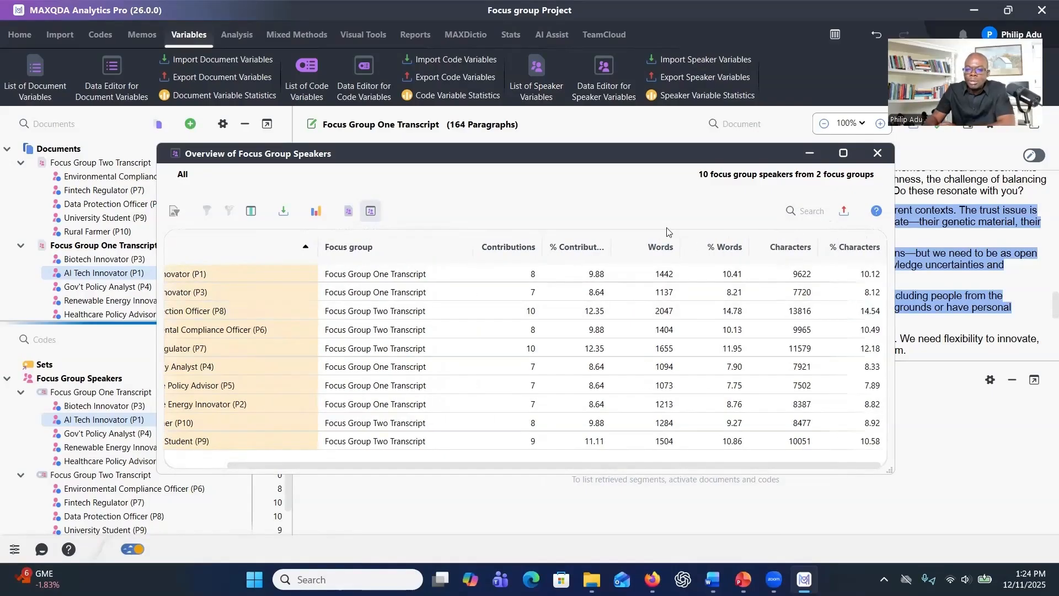
{"action": "left_click", "coordinate": [844, 210]}
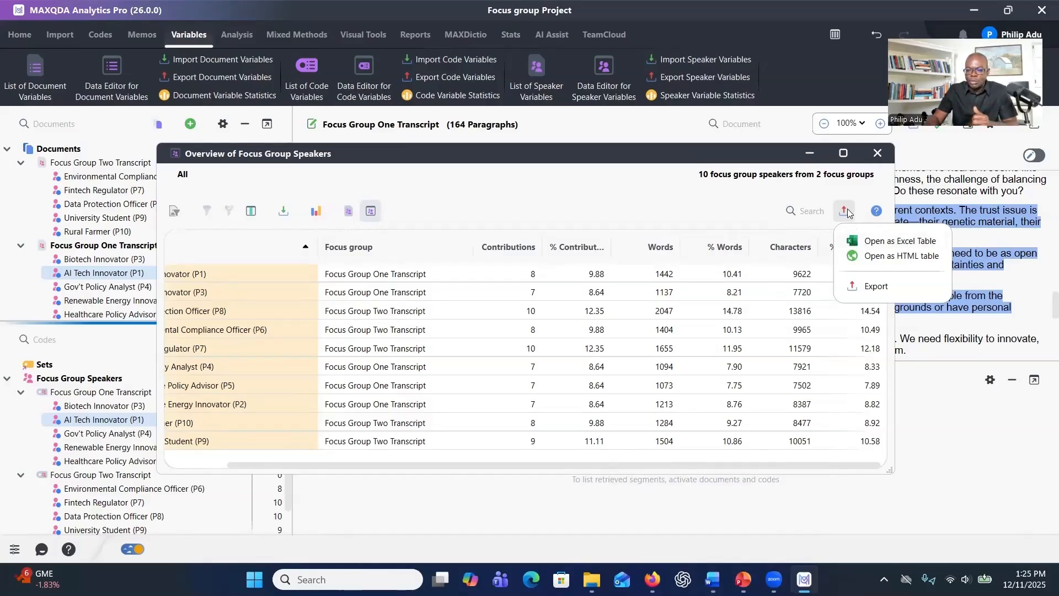
{"action": "left_click", "coordinate": [871, 245]}
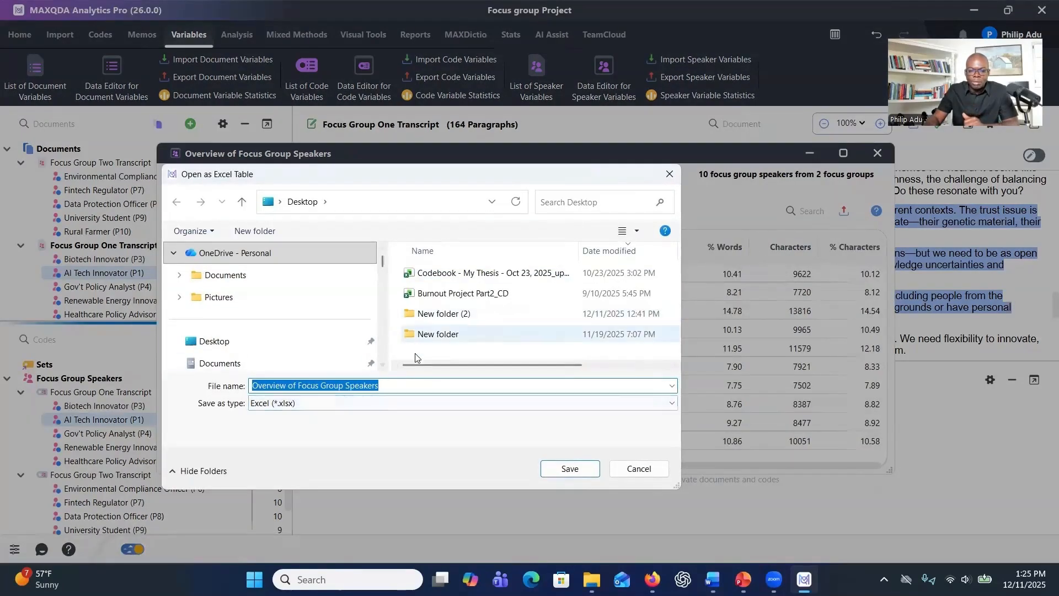
{"action": "left_click", "coordinate": [554, 469]}
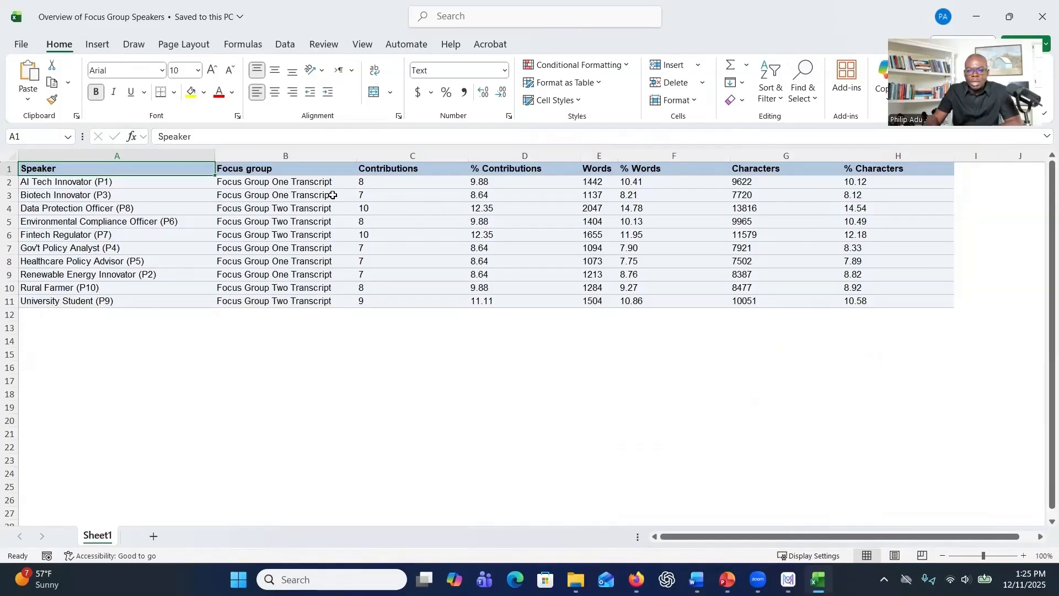
Clear the contribution, word and character data with their headings from C1:H11 of the exported Excel sheet.
{"action": "left_click_drag", "start_coordinate": [375, 168], "coordinate": [899, 305]}
{"action": "key", "text": "Delete"}
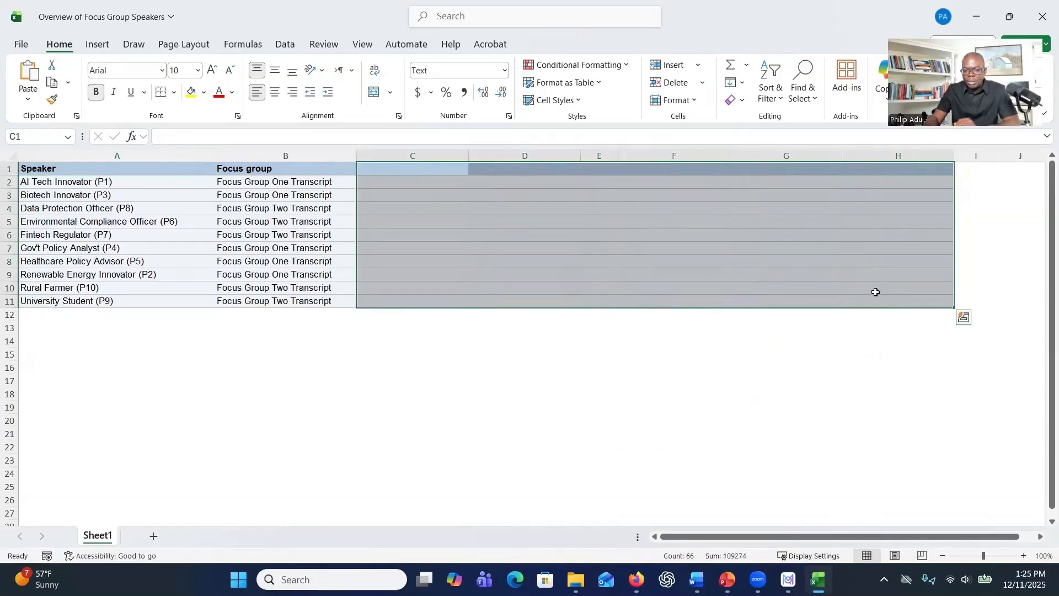
{"action": "left_click", "coordinate": [520, 269]}
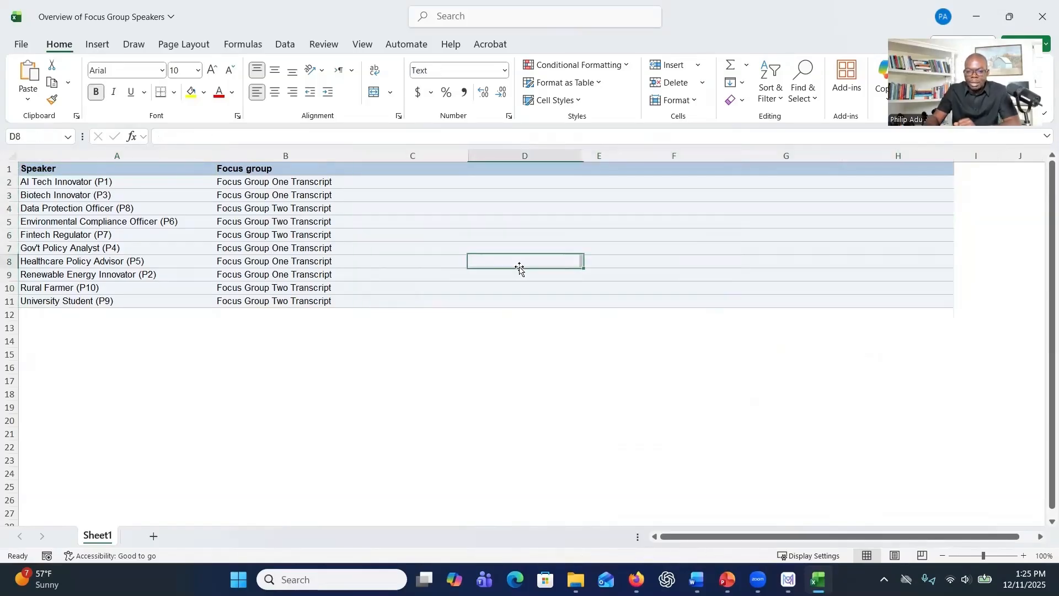
{"action": "left_click", "coordinate": [417, 172]}
{"action": "left_click", "coordinate": [424, 272]}
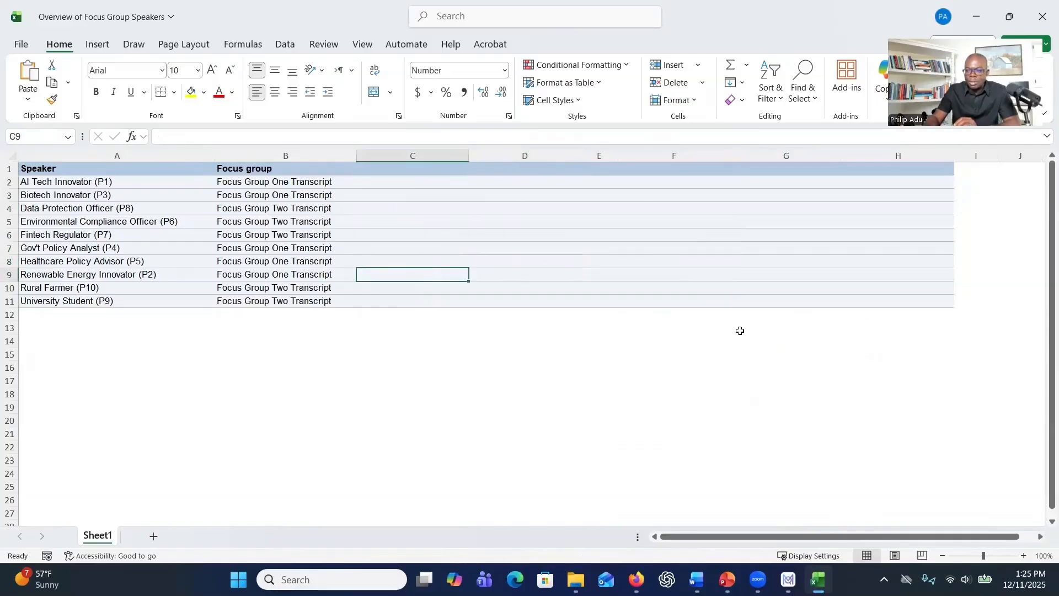
Copy the headings Role, Profession, Age Range, Gender and Geographical Location from the Word participant table into the header row, starting at C1.
{"action": "key", "text": "alt+Tab"}
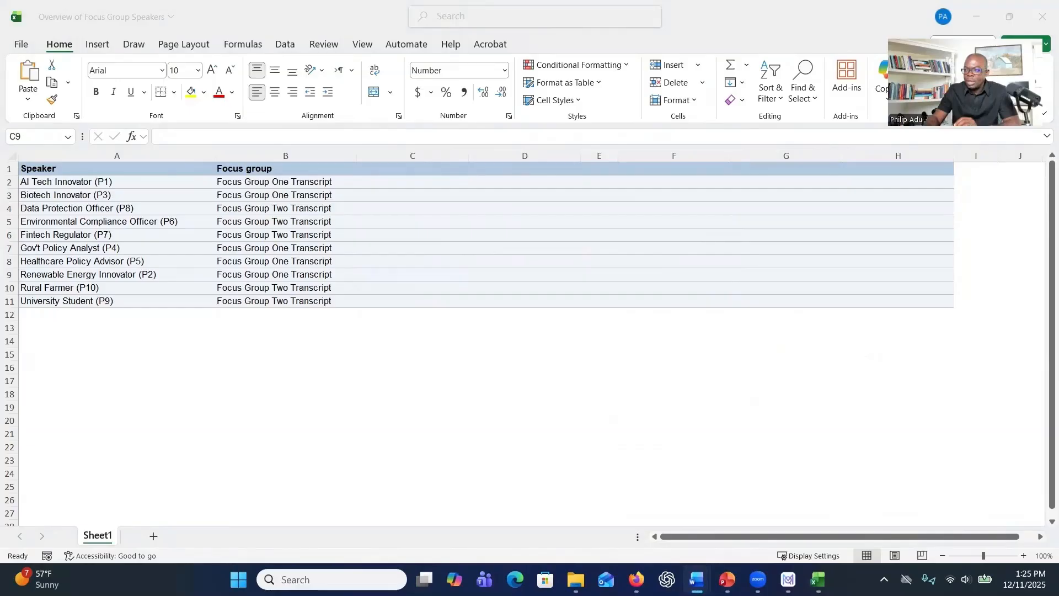
{"action": "left_click", "coordinate": [367, 171]}
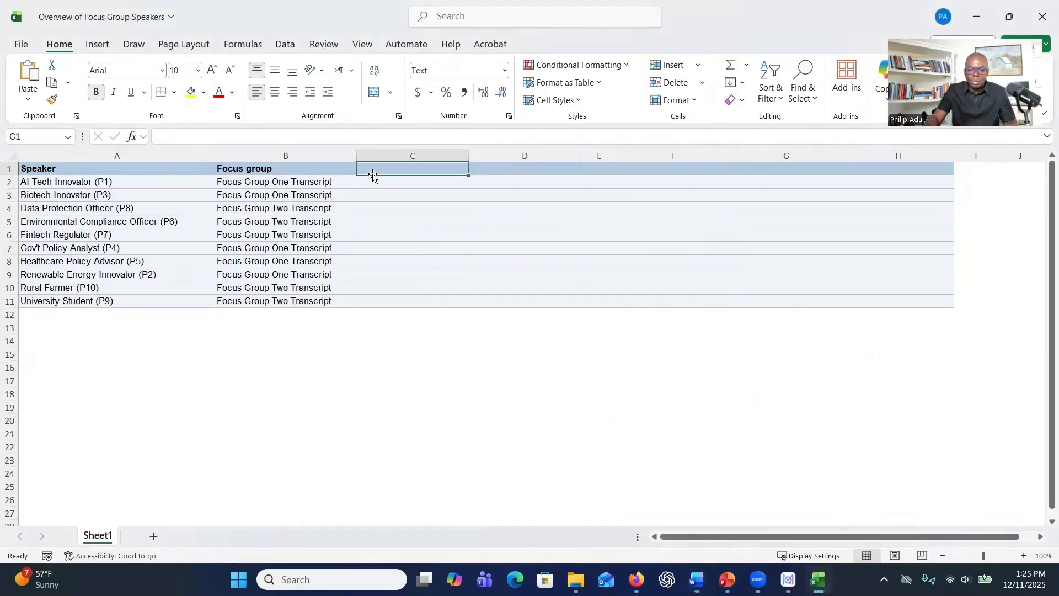
{"action": "type", "text": "Role\tProfession\tAge Range\tGender\tGeographical Location"}
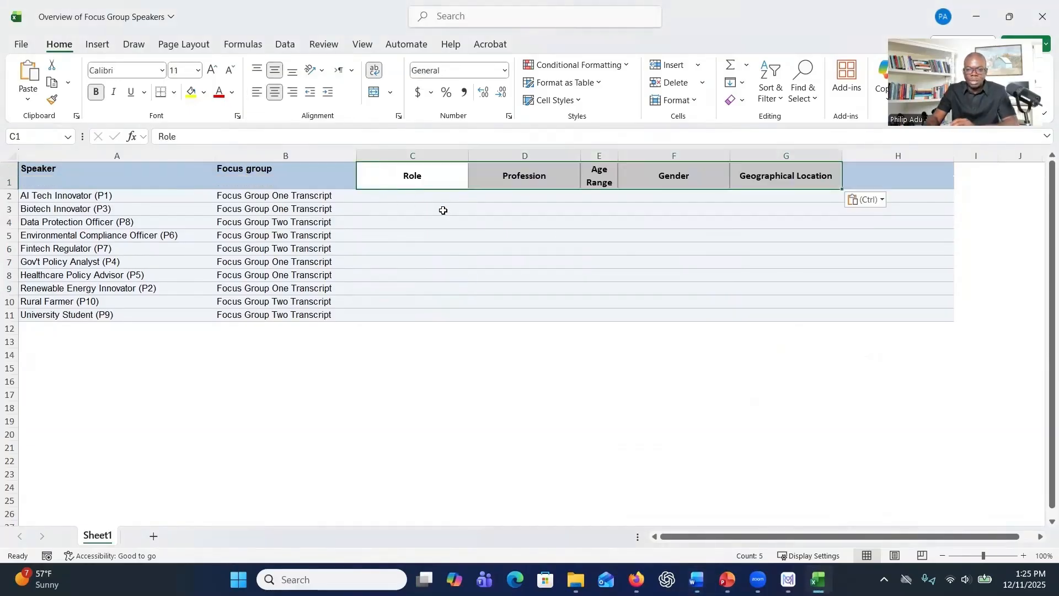
Delete the leftover empty column H beside Geographical Location.
{"action": "left_click", "coordinate": [882, 156]}
{"action": "right_click", "coordinate": [883, 156]}
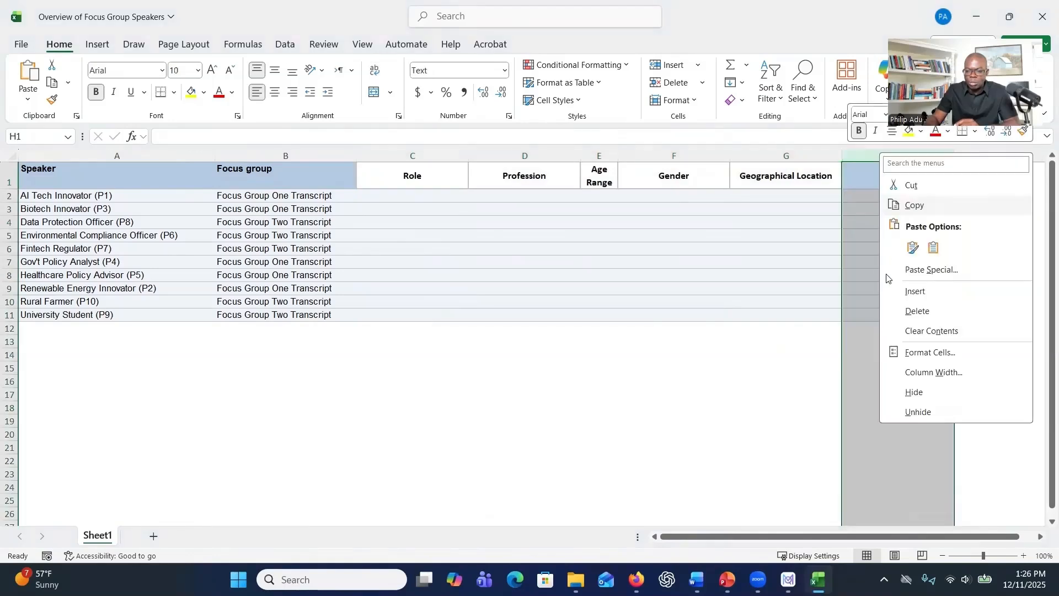
{"action": "left_click", "coordinate": [918, 312]}
{"action": "left_click", "coordinate": [747, 364]}
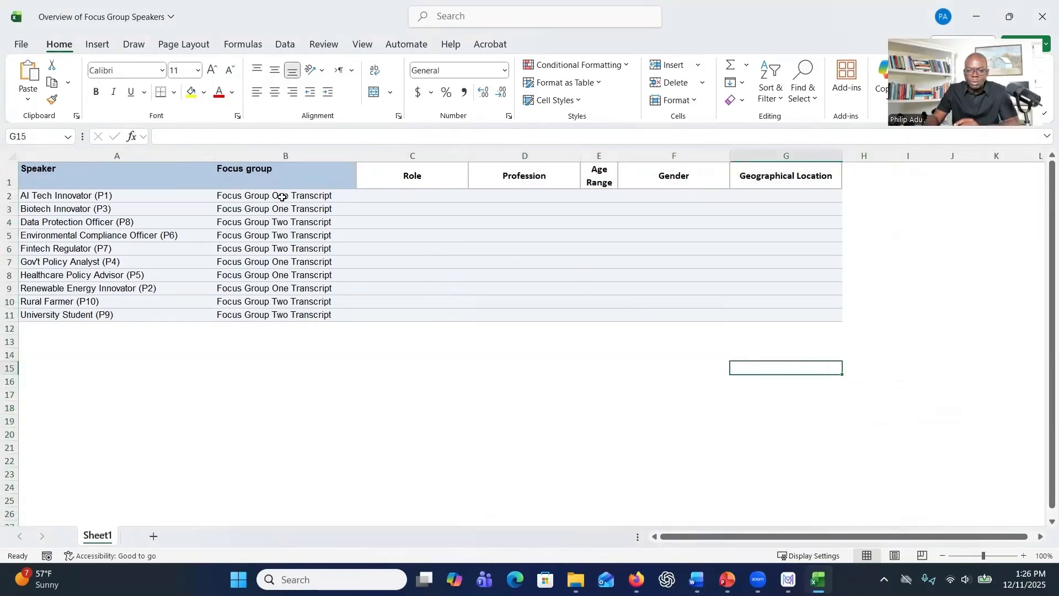
Copy the AI Tech Innovator (P1) details from Word into row 2: Innovator, Tech Entrepreneur (AI Start-Up), 30-40, Male, Urban.
{"action": "left_click", "coordinate": [384, 199]}
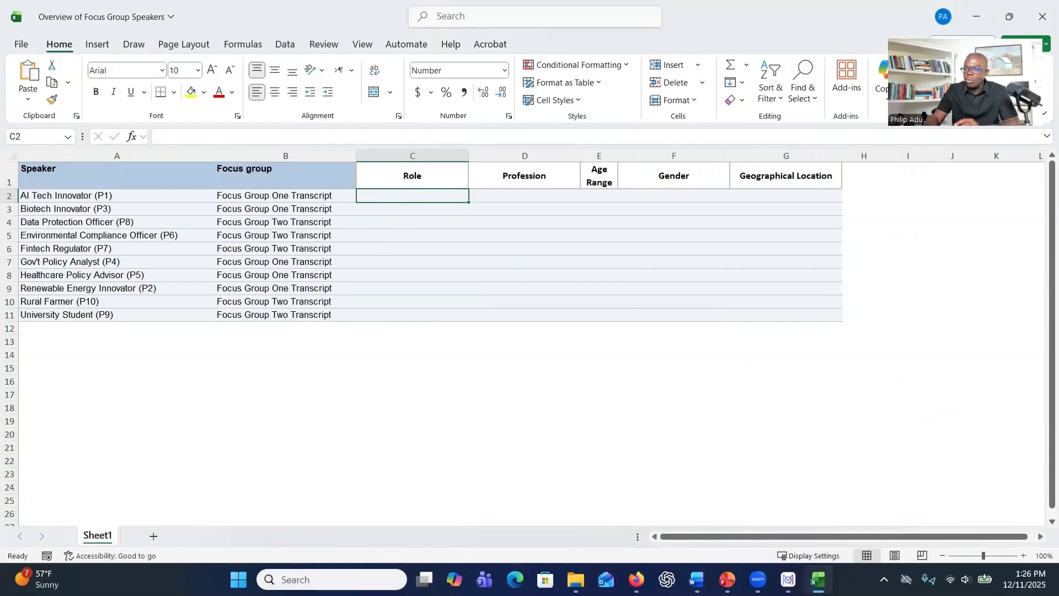
{"action": "key", "text": "alt+Tab"}
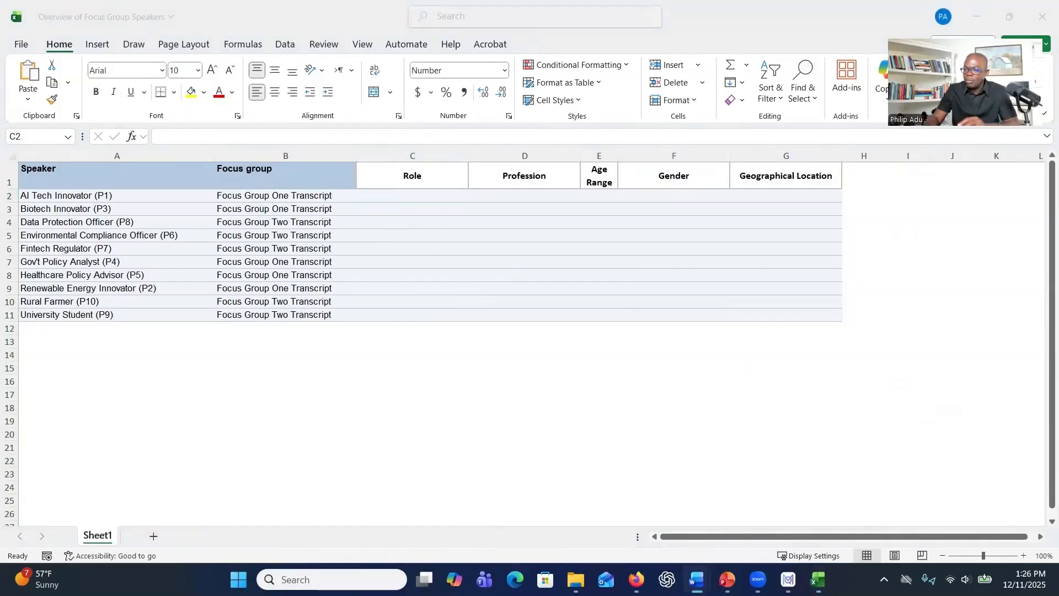
{"action": "left_click", "coordinate": [400, 198]}
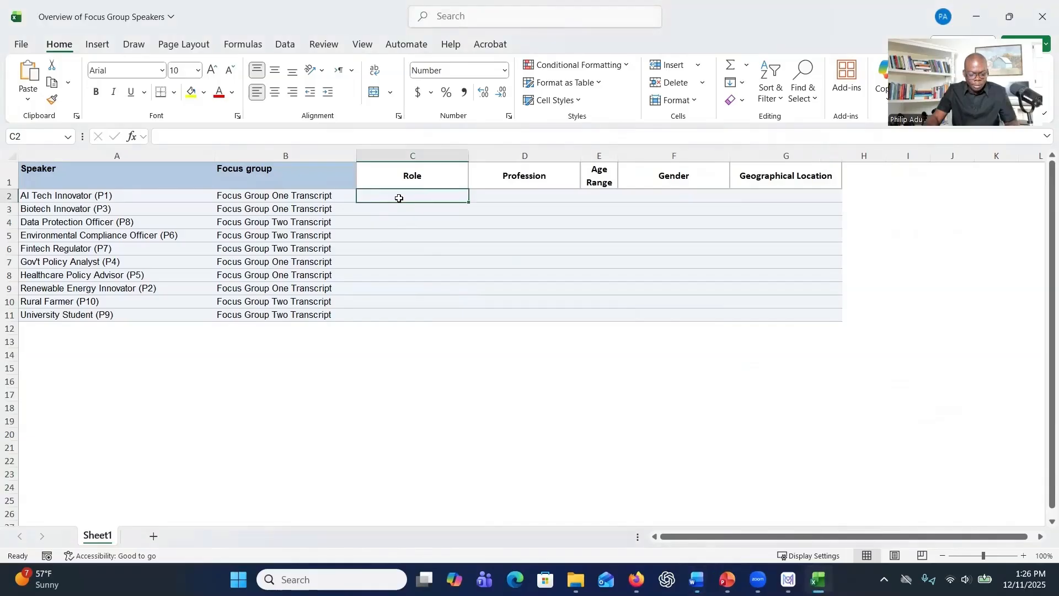
{"action": "type", "text": "Innovator\tTech Entrepreneur (AI Start-Up)\t30-40\tMale\tUrban"}
{"action": "left_click", "coordinate": [402, 232]}
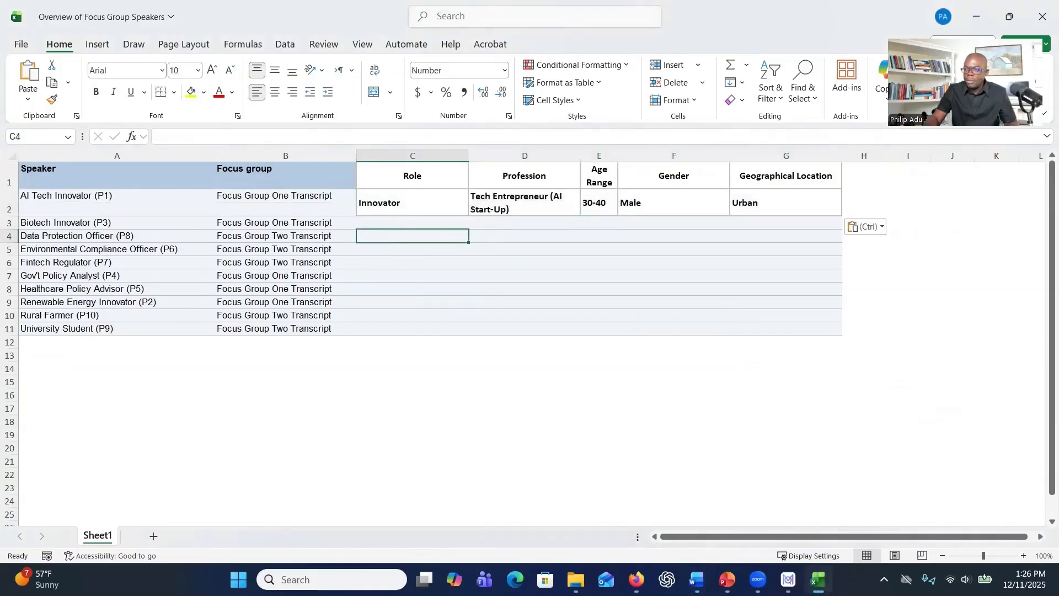
Copy the Biotech Innovator (P3) details from Word into row 3: Innovator, Biotechnology Researcher, 40-50, Female, Urban.
{"action": "key", "text": "alt+Tab"}
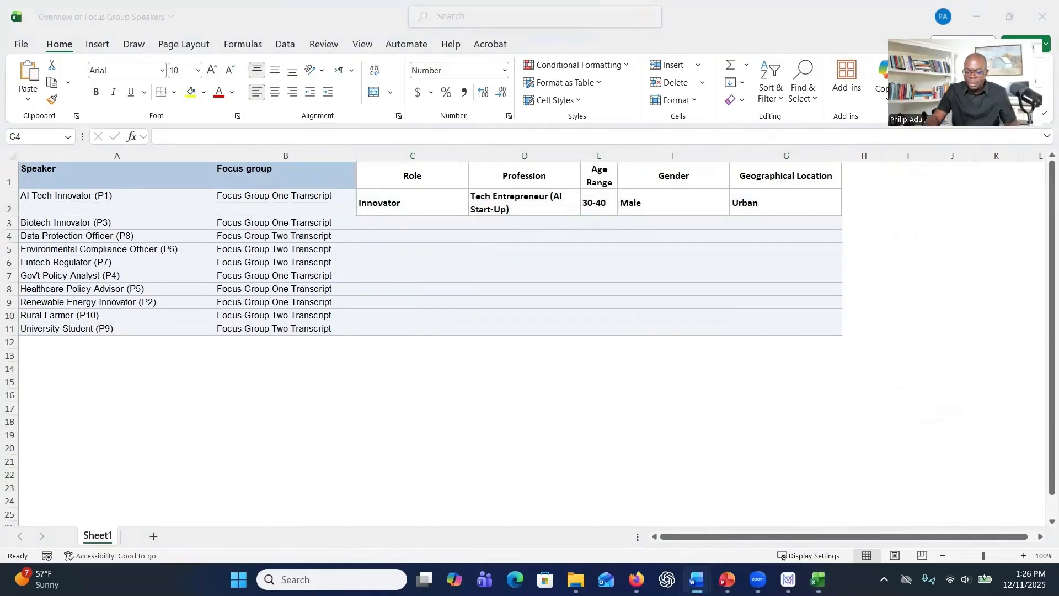
{"action": "left_click", "coordinate": [371, 220]}
{"action": "type", "text": "Innovator\tBiotechnology Researcher\t40-50\tFemale\tUrban"}
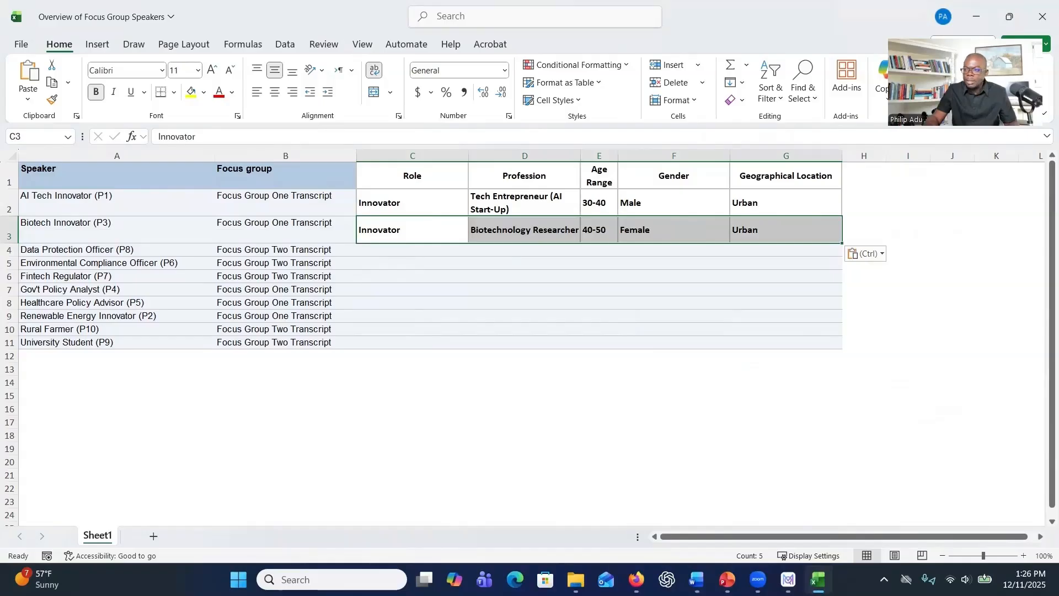
Copy the Data Protection Officer (P8) details from Word into row 4: Regulator, Data Protection Officer, 40-50, Female, Urban.
{"action": "key", "text": "alt+Tab"}
{"action": "left_click", "coordinate": [380, 249]}
{"action": "type", "text": "Regulator\tData Protection Officer\t40-50\tFemale\tUrban"}
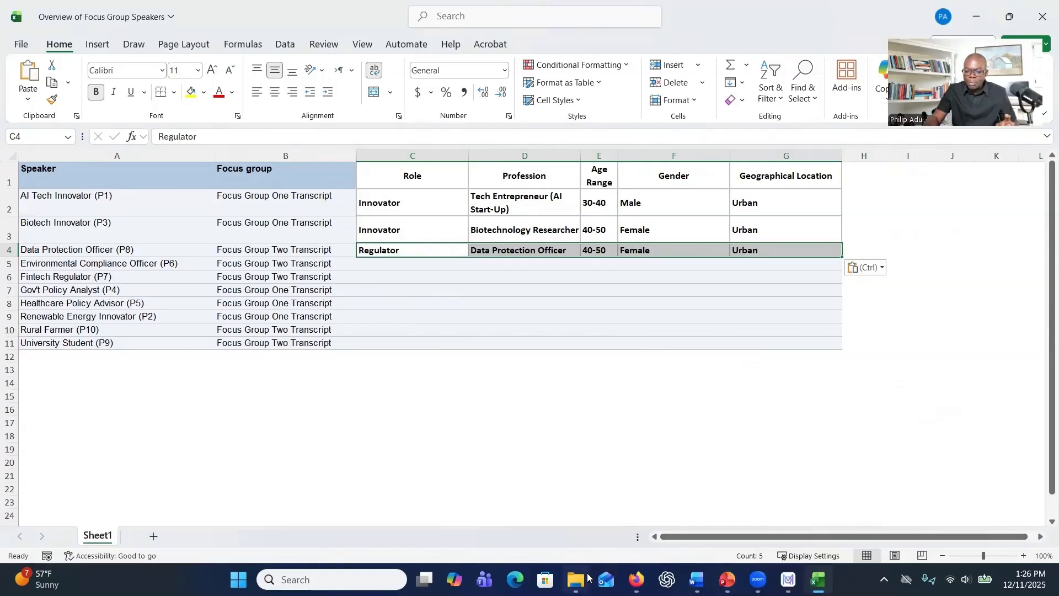
Open the already completed copy of the Overview of Focus Group Speakers workbook from File Explorer.
{"action": "mouse_move", "coordinate": [576, 580]}
{"action": "left_click", "coordinate": [579, 532]}
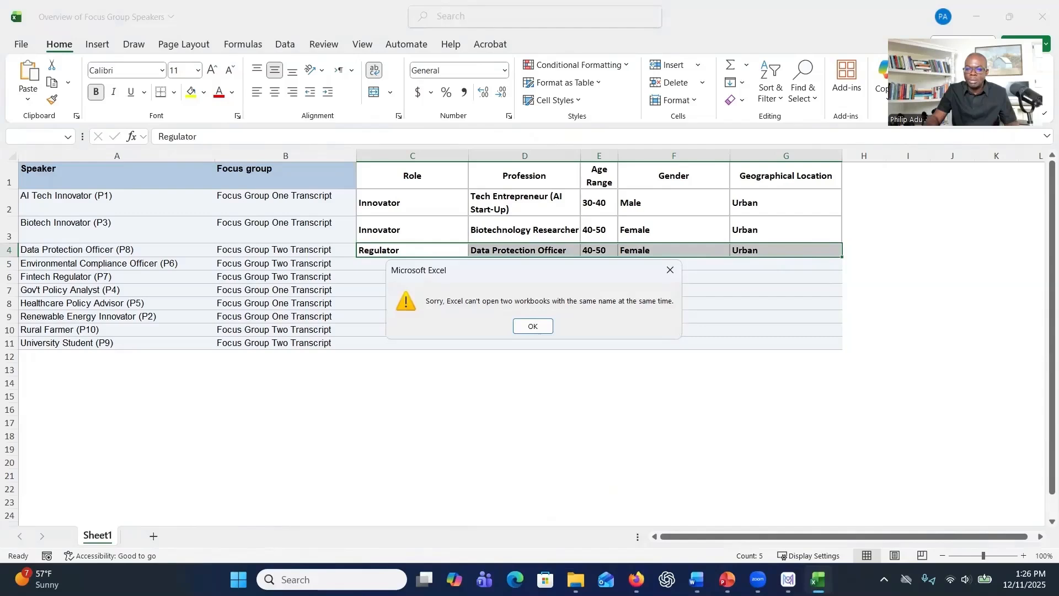
{"action": "left_click", "coordinate": [549, 326]}
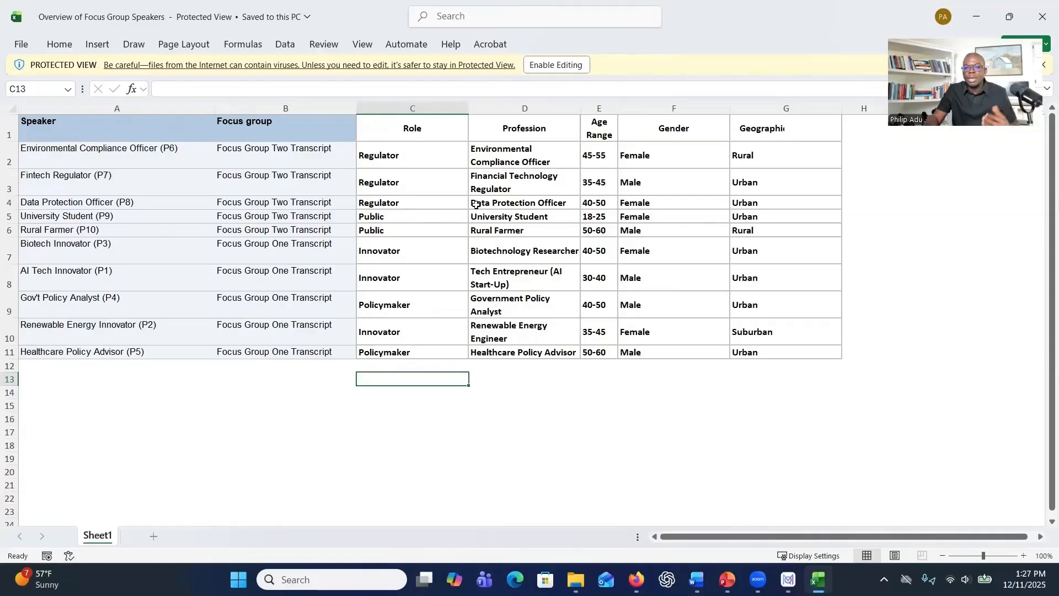
Close the completed workbook and switch to MAXQDA, enlarging the Overview of Focus Group Speakers to full screen.
{"action": "left_click_drag", "start_coordinate": [688, 44], "coordinate": [721, 58]}
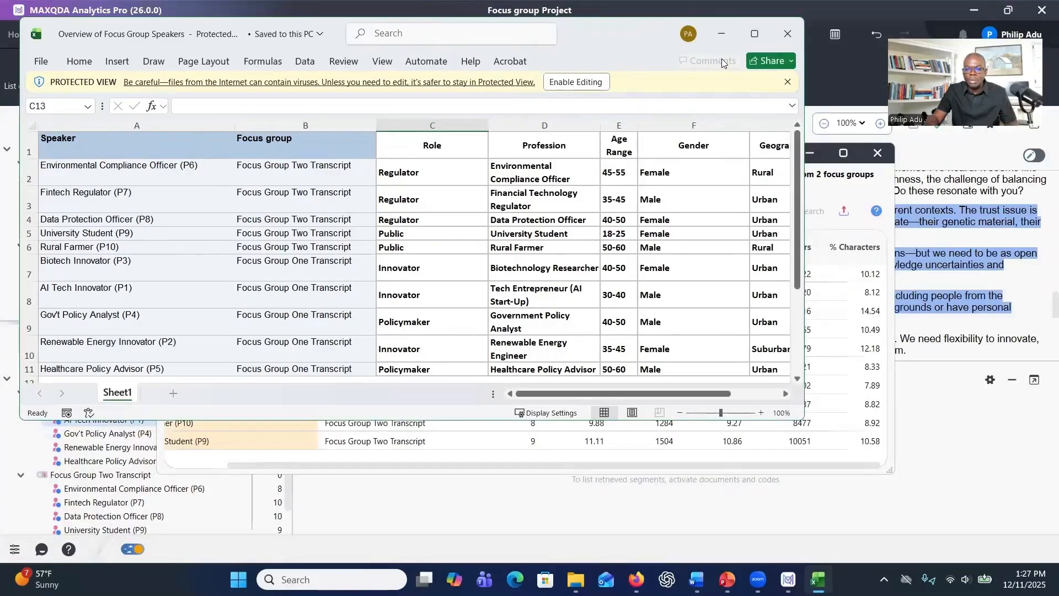
{"action": "left_click", "coordinate": [788, 34]}
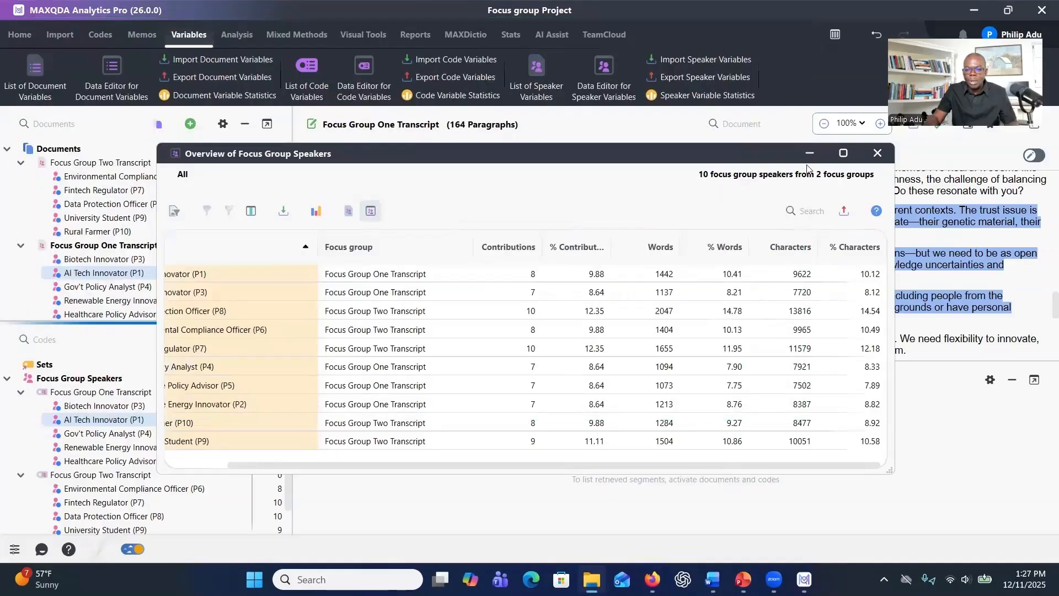
{"action": "left_click", "coordinate": [843, 153]}
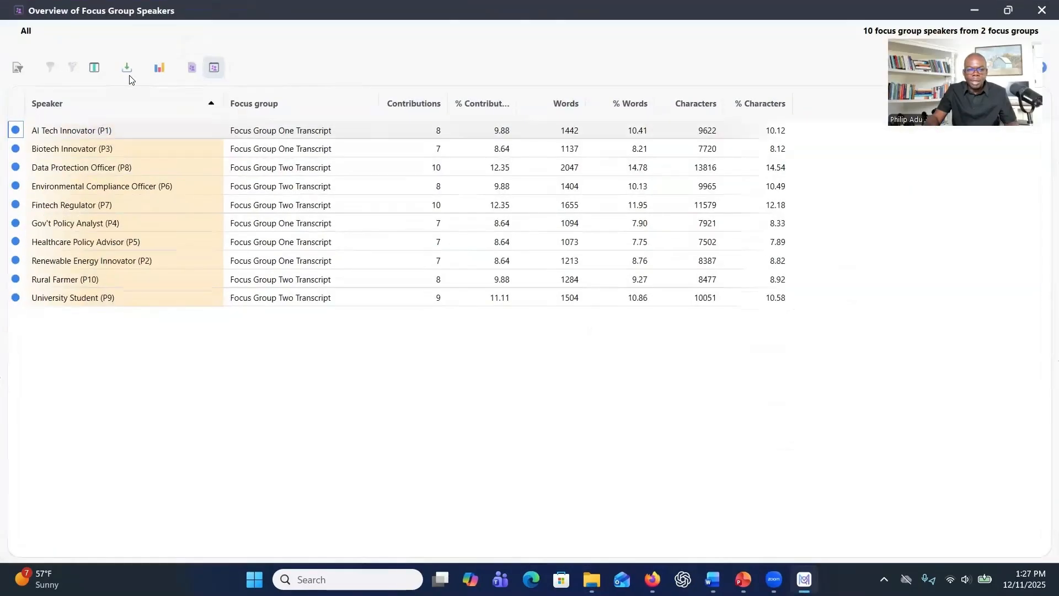
Import Role, Profession, Age Range, Gender and Geographical Location from the Overview of Focus Group Speakers Excel file as new text variables.
{"action": "left_click", "coordinate": [127, 67]}
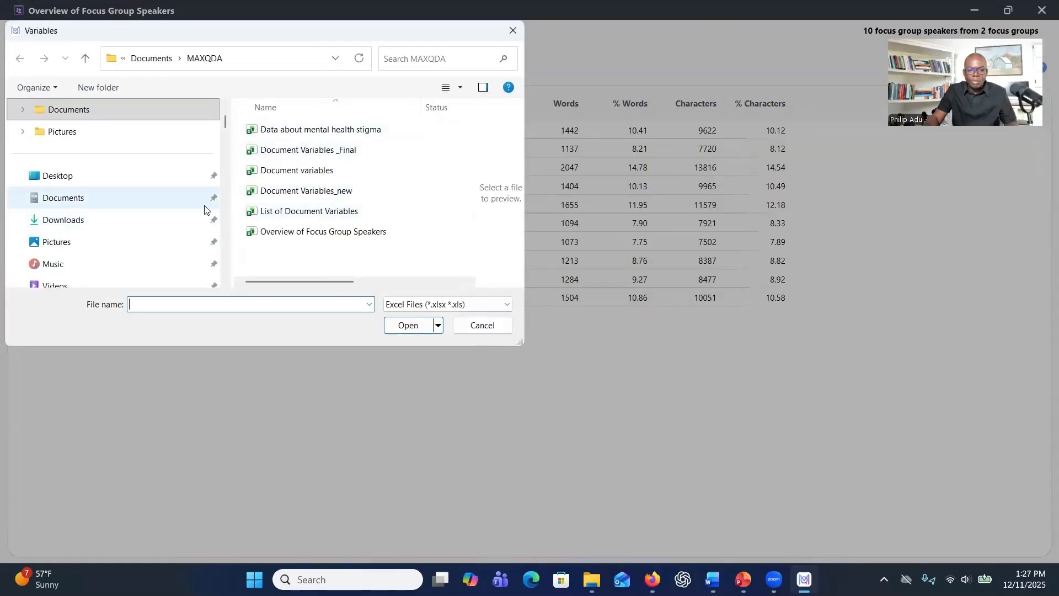
{"action": "left_click", "coordinate": [283, 234]}
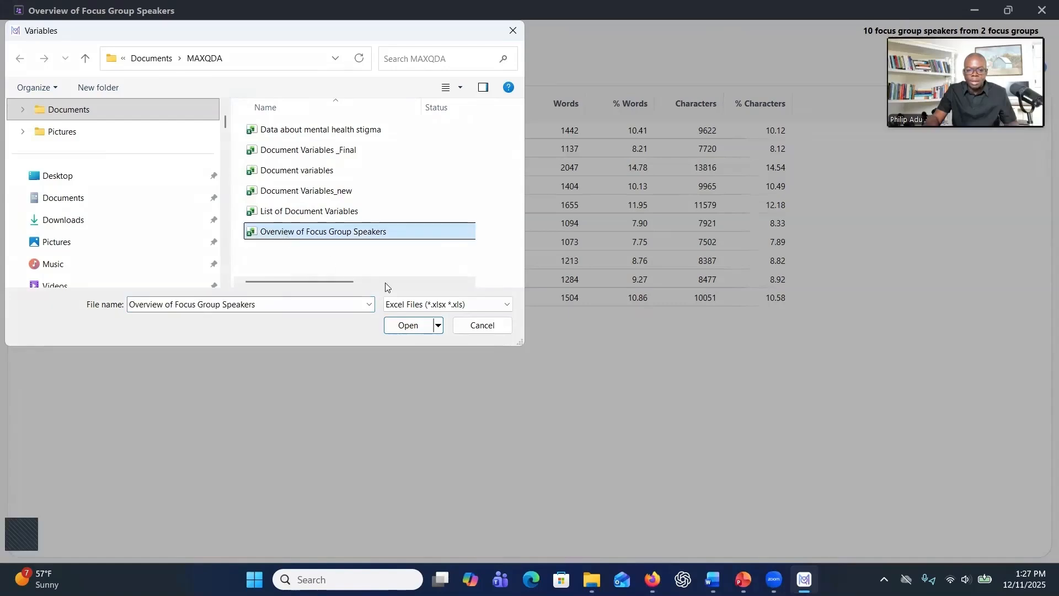
{"action": "left_click", "coordinate": [410, 325]}
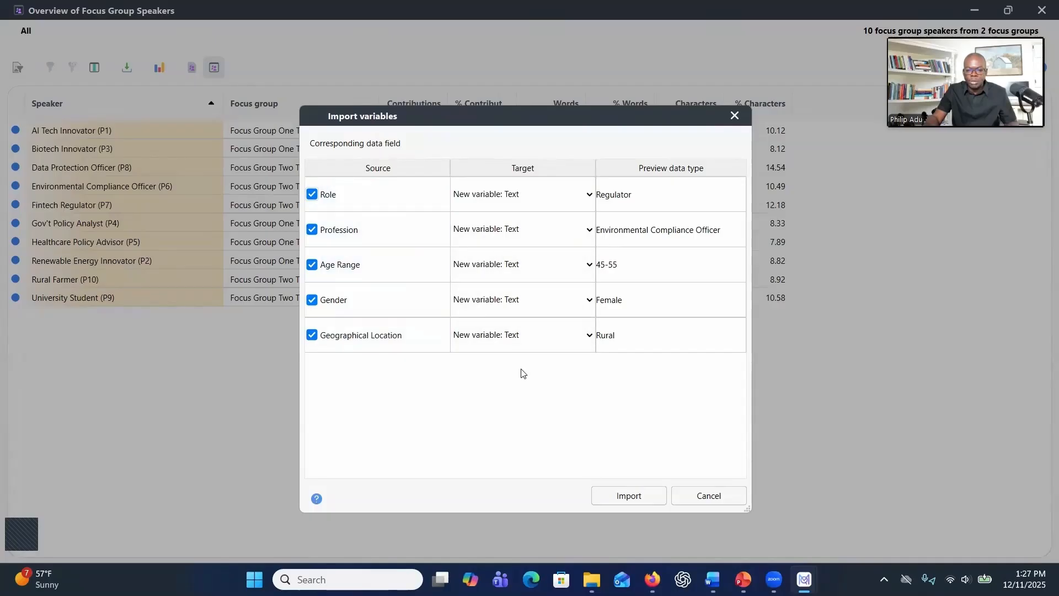
{"action": "left_click", "coordinate": [621, 496]}
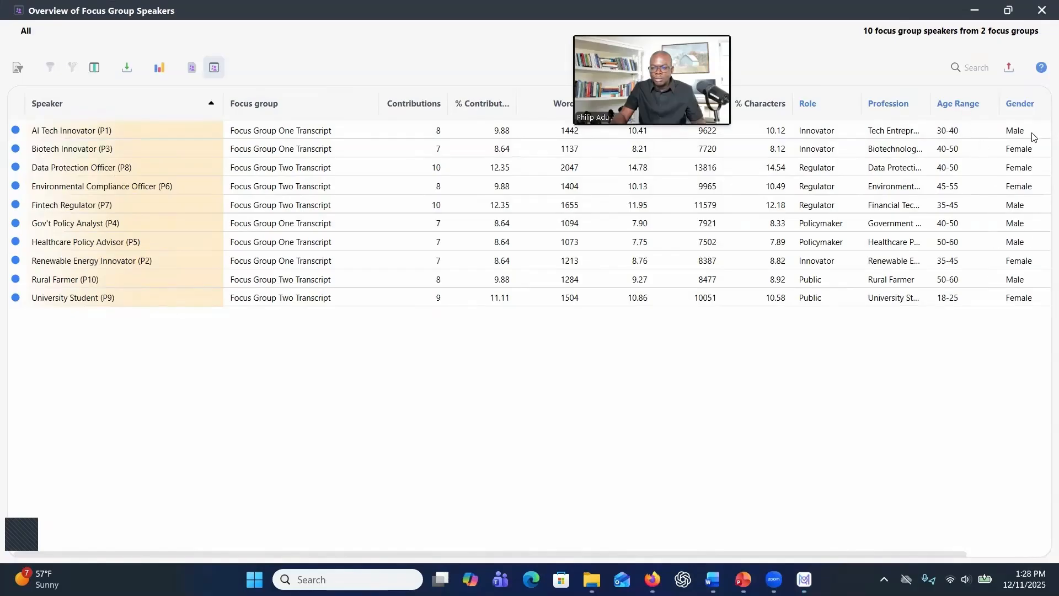
{"action": "left_click_drag", "start_coordinate": [836, 552], "coordinate": [966, 390]}
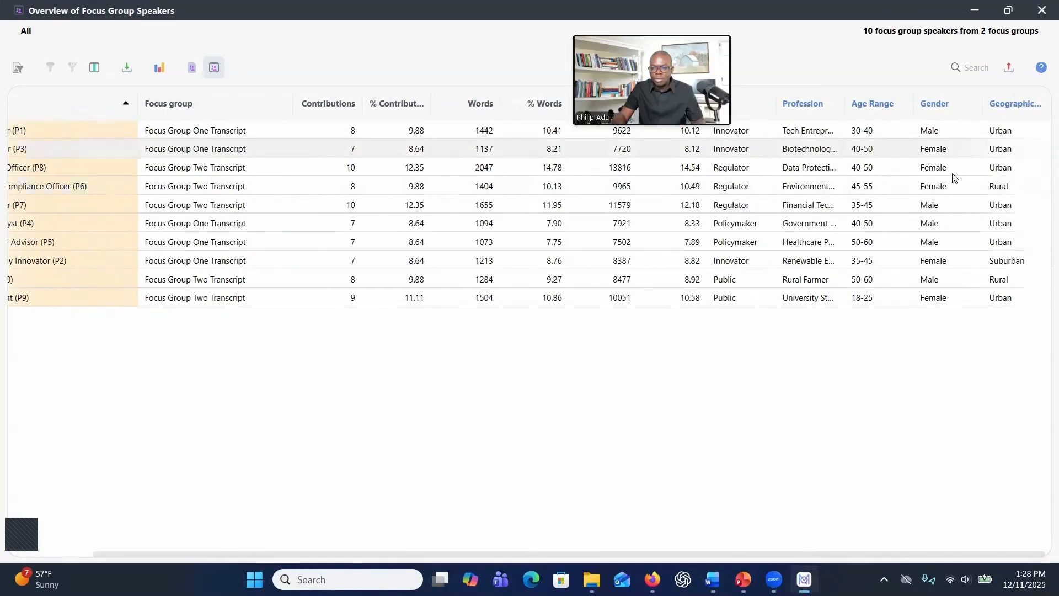